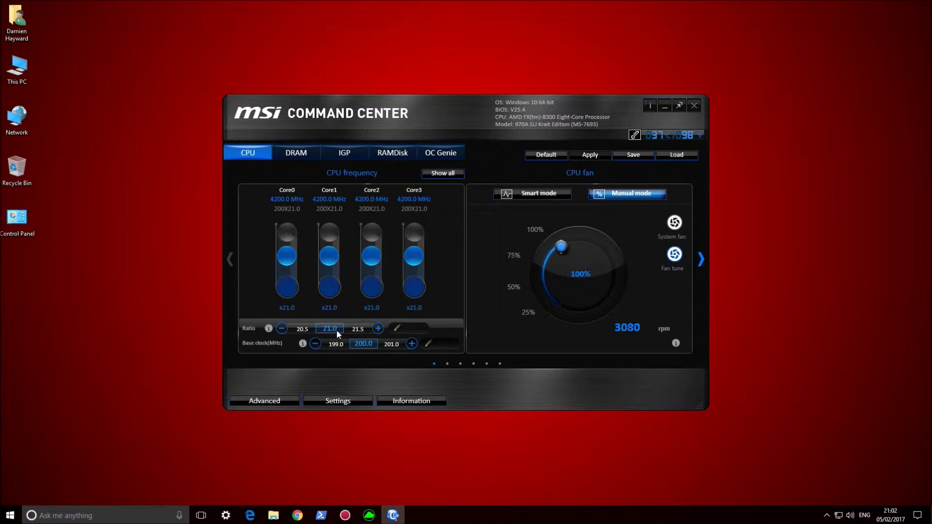
# Step: Try lower and higher CPU core ratios in half-step increments, and return the ratio to 21.0
pyautogui.click(282, 328)
pyautogui.click(280, 331)
pyautogui.click(281, 328)
pyautogui.click(281, 329)
pyautogui.click(281, 329)
pyautogui.click(281, 328)
pyautogui.click(378, 328)
pyautogui.click(281, 329)
pyautogui.click(378, 329)
pyautogui.click(379, 329)
pyautogui.click(378, 329)
pyautogui.click(378, 328)
pyautogui.click(378, 328)
pyautogui.click(378, 329)
pyautogui.click(379, 329)
pyautogui.click(378, 328)
pyautogui.click(378, 328)
pyautogui.click(378, 329)
pyautogui.click(282, 329)
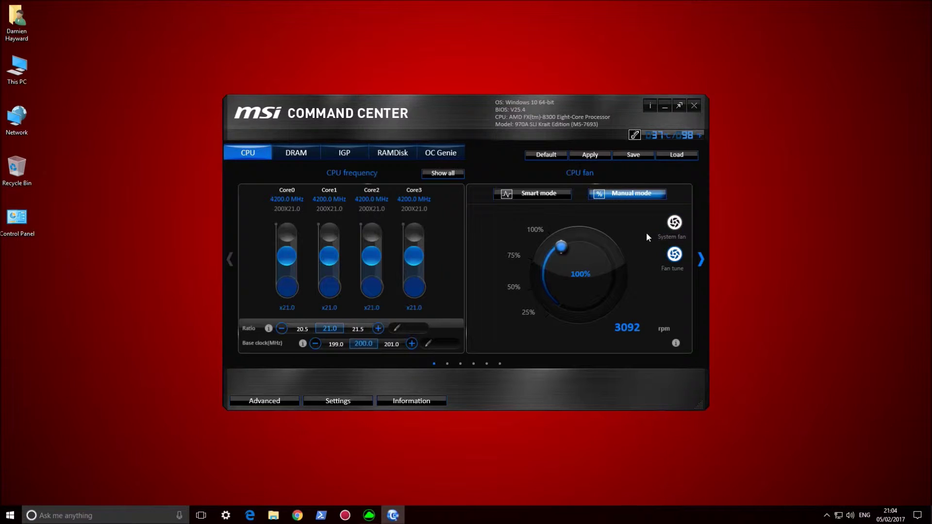
# Step: Look at the System Fan 1 speed controls and close the fan window
pyautogui.click(677, 223)
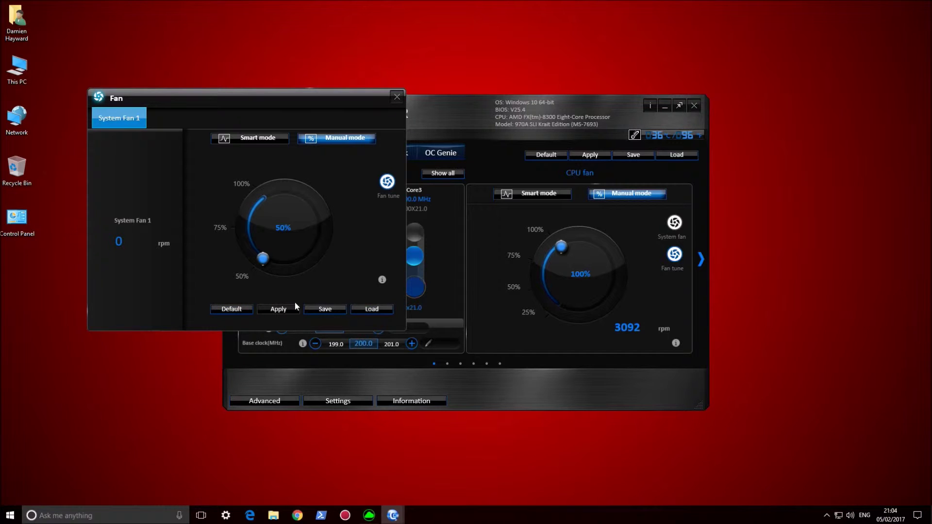
pyautogui.click(397, 97)
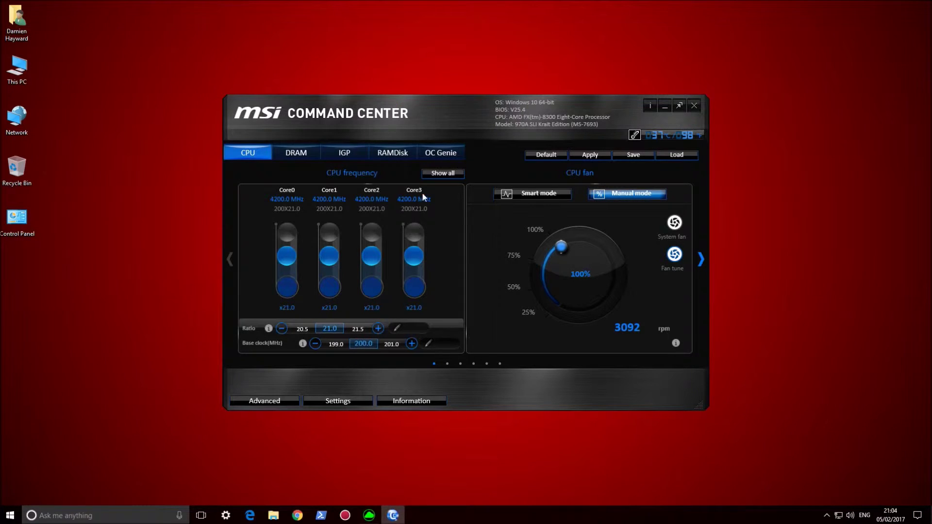
# Step: Look through the DRAM, IGP, RAMDisk and OC Genie settings, including the OC Genie start instructions
pyautogui.click(303, 154)
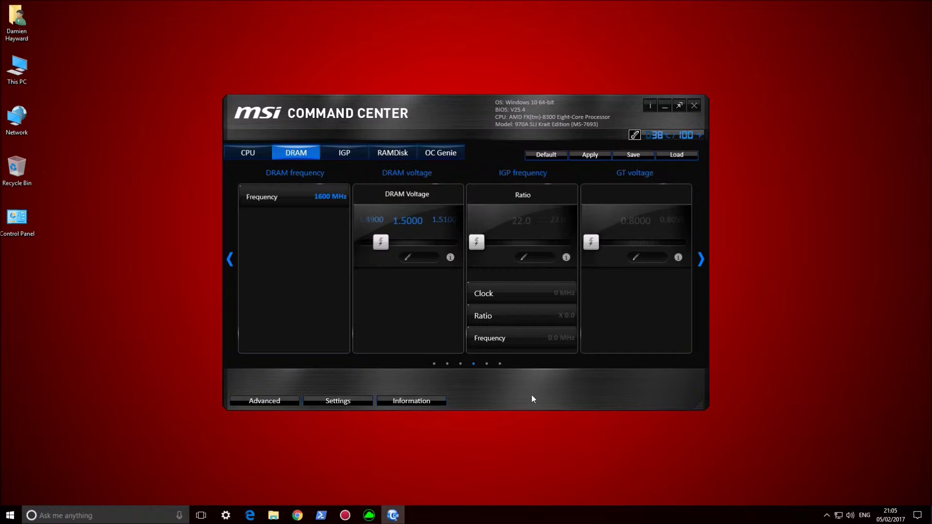
pyautogui.click(343, 154)
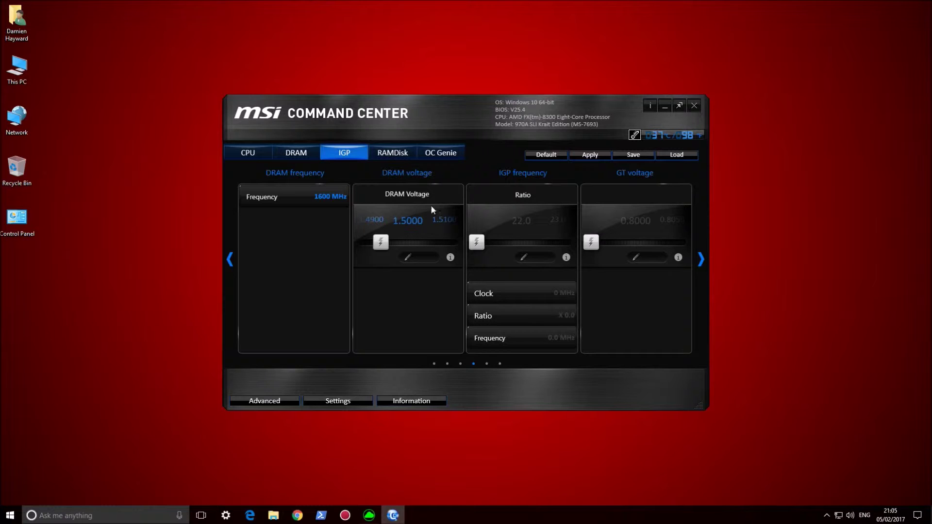
pyautogui.click(394, 153)
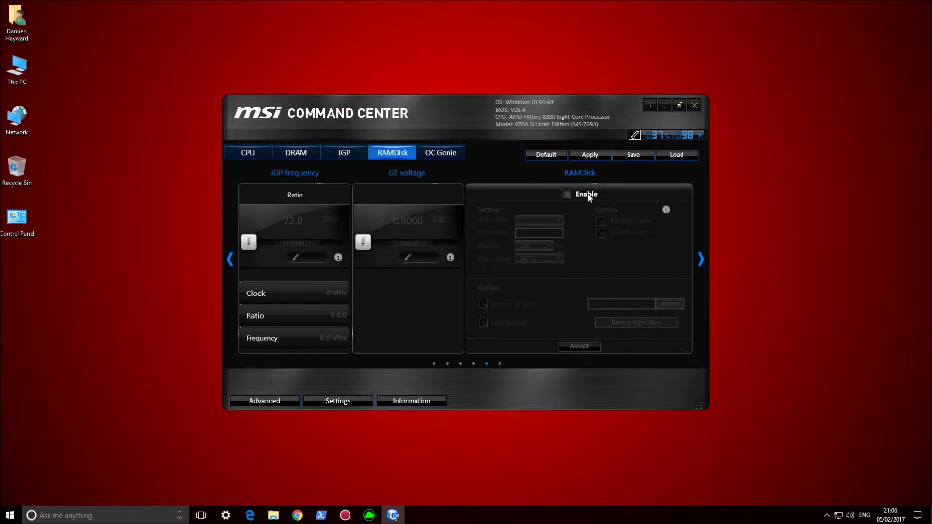
pyautogui.click(451, 155)
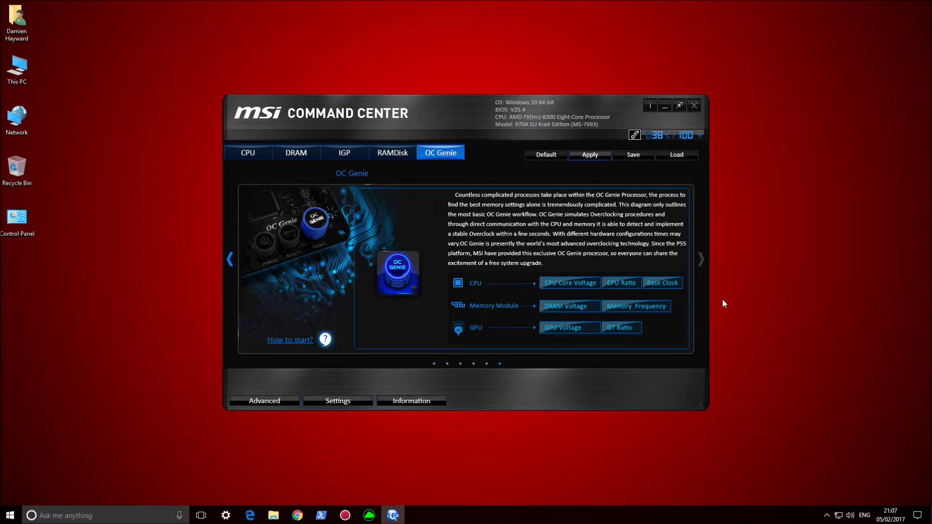
pyautogui.click(307, 339)
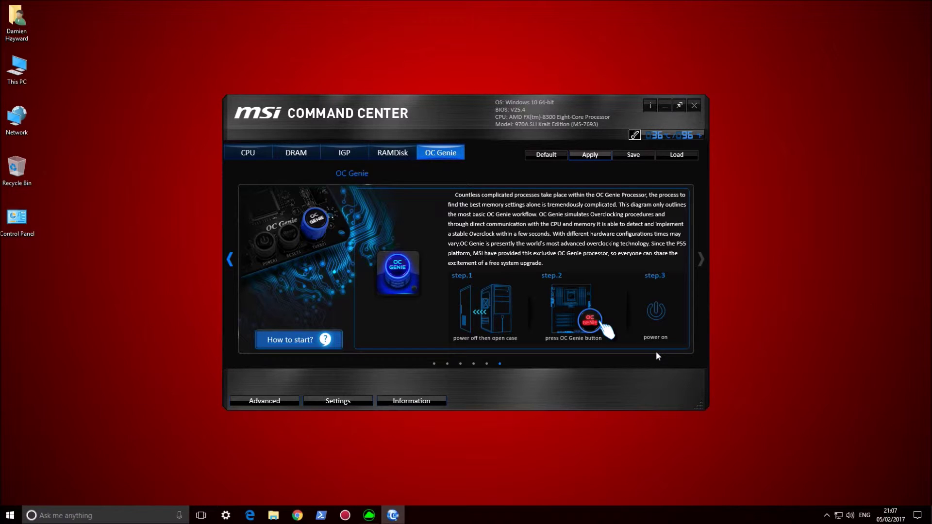
# Step: Launch Fast Boot from the MSI programs and bring up its window from the background apps
pyautogui.click(10, 515)
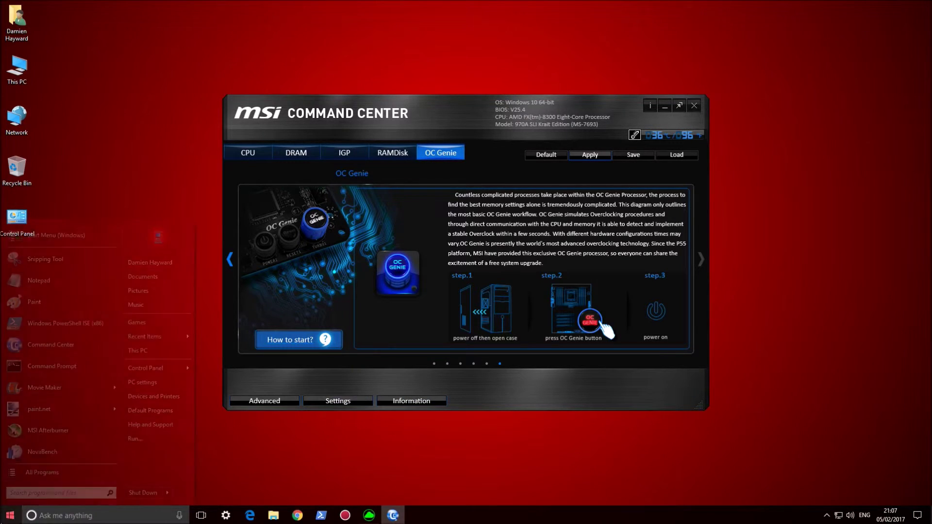
pyautogui.click(33, 473)
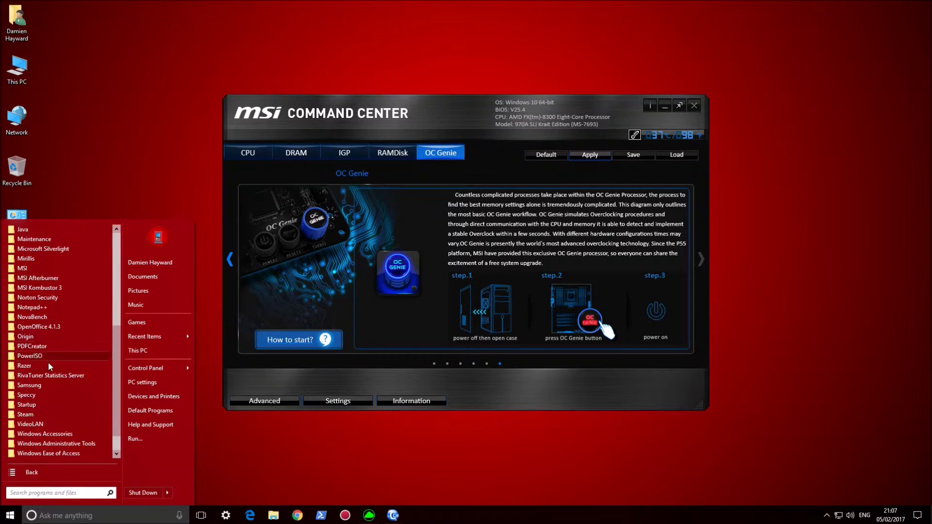
pyautogui.scroll(1, 43, 295)
pyautogui.click(30, 297)
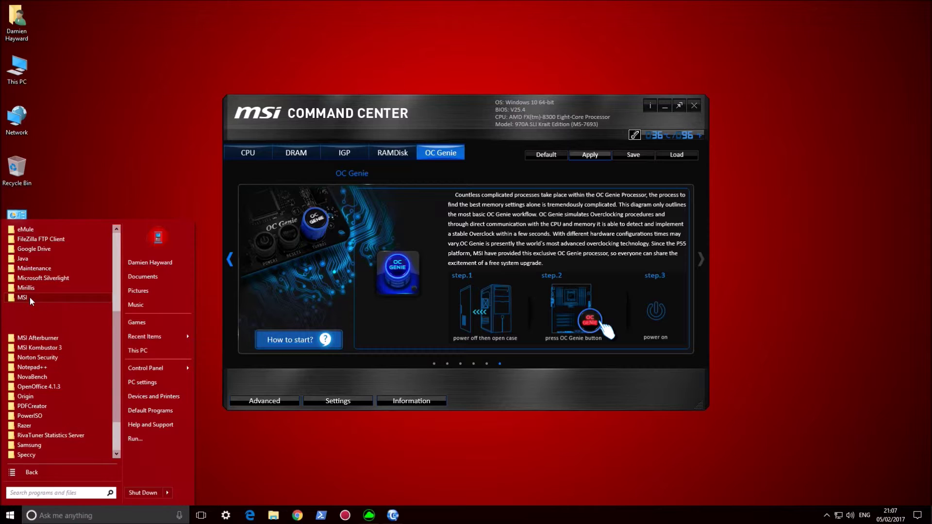
pyautogui.click(40, 317)
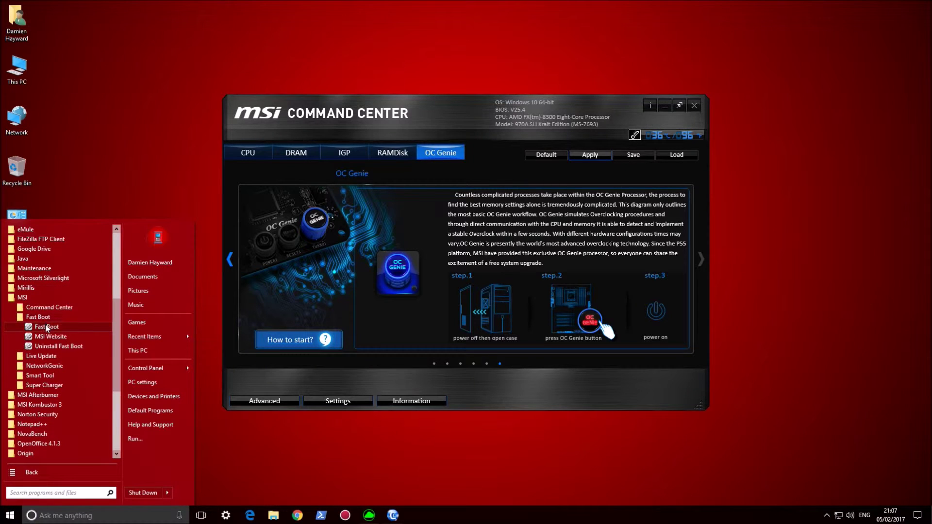
pyautogui.click(45, 327)
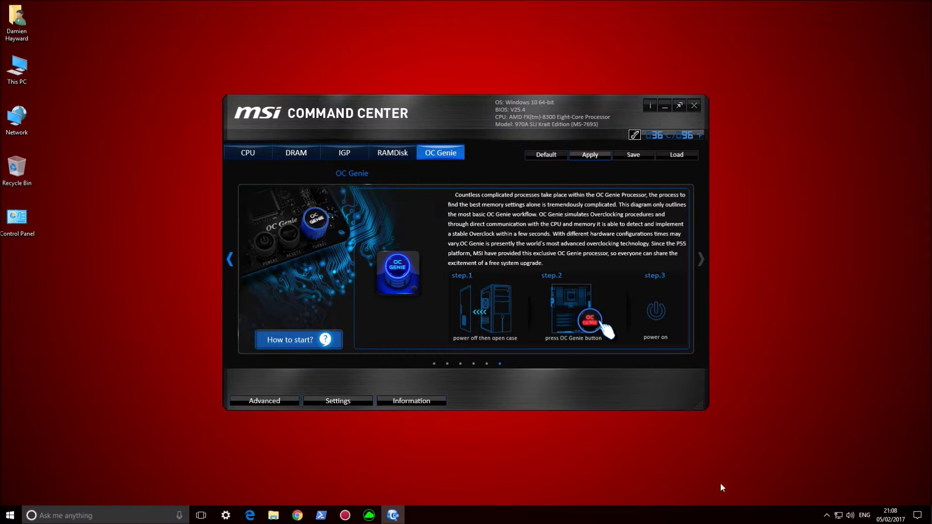
pyautogui.click(827, 514)
pyautogui.click(834, 477)
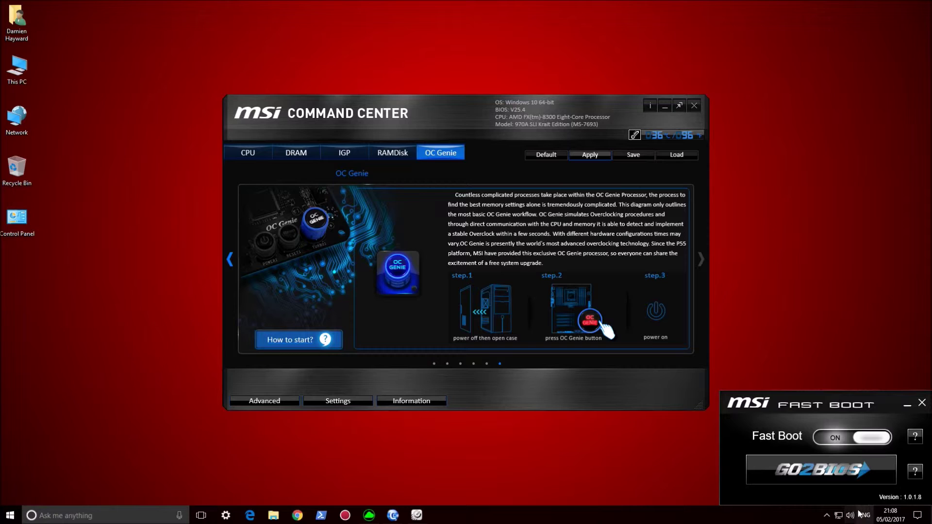
pyautogui.click(826, 514)
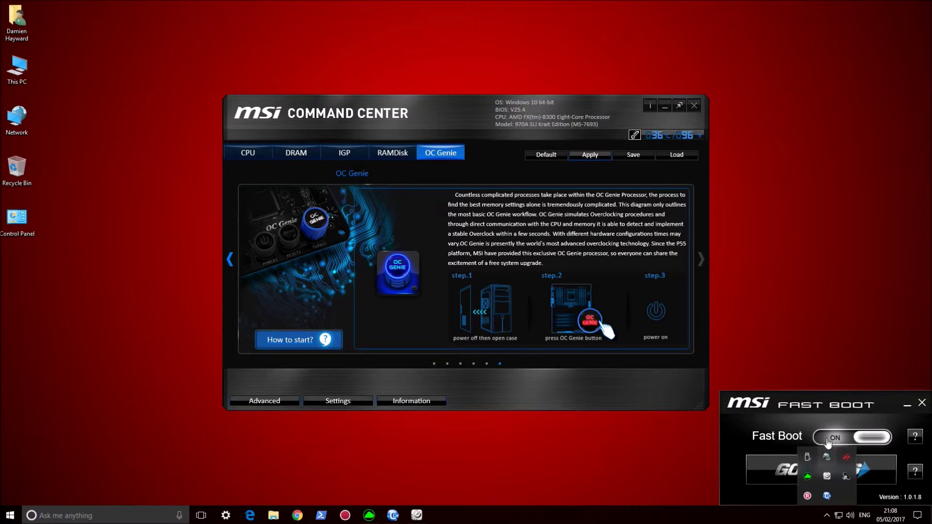
pyautogui.click(790, 421)
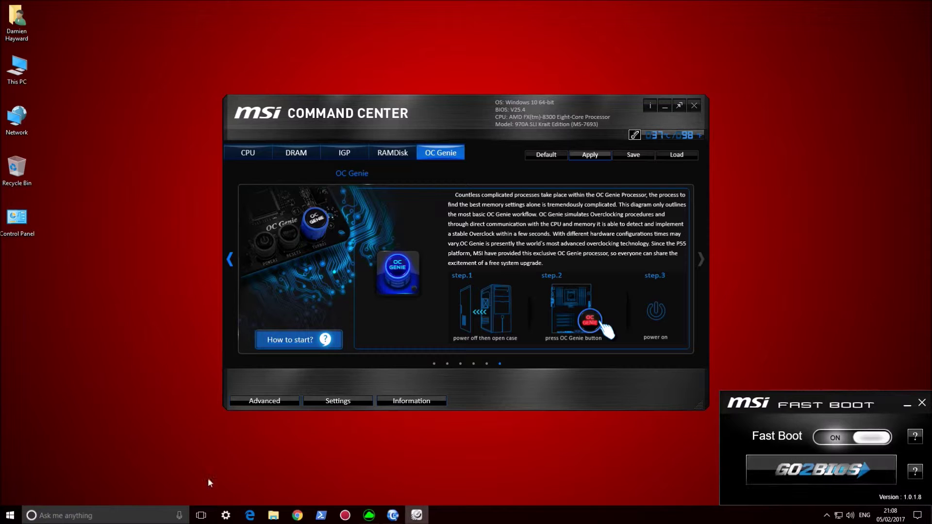
# Step: Launch Live Update from the MSI programs and view its installation history
pyautogui.click(10, 515)
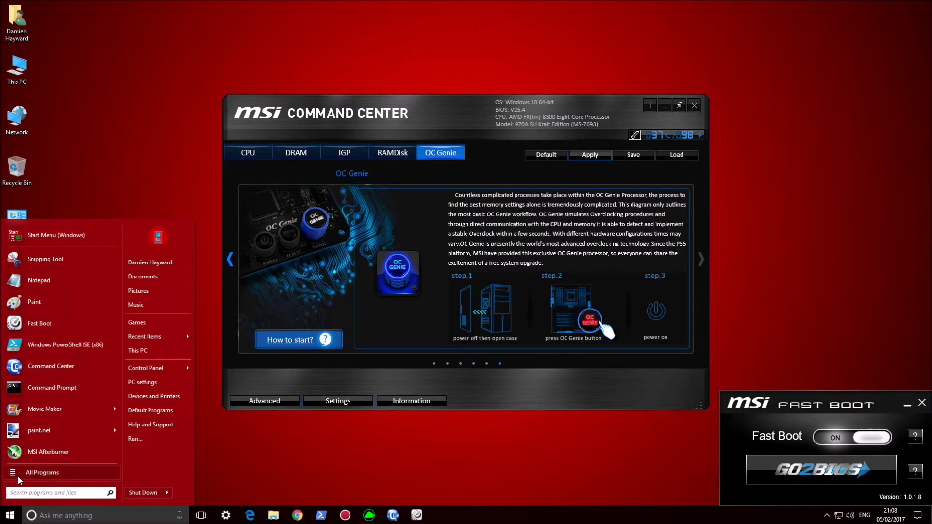
pyautogui.click(35, 472)
pyautogui.click(46, 297)
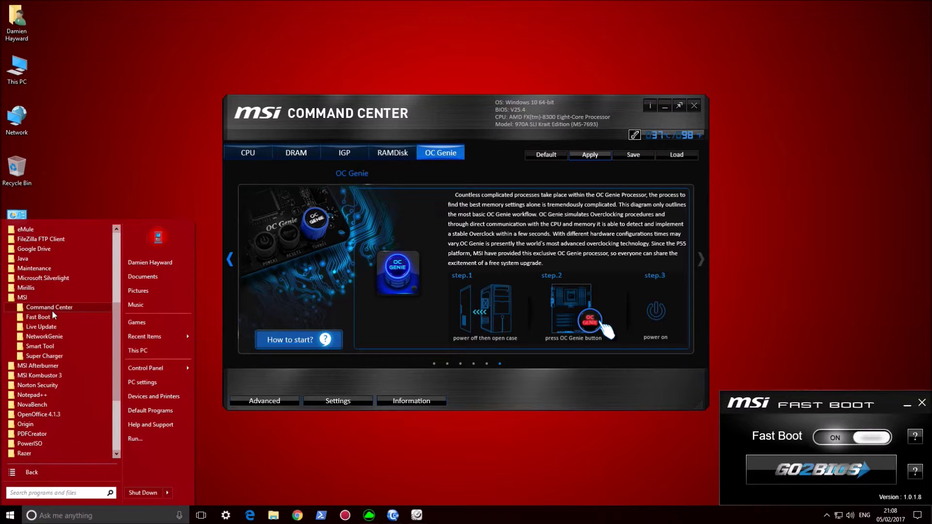
pyautogui.click(53, 328)
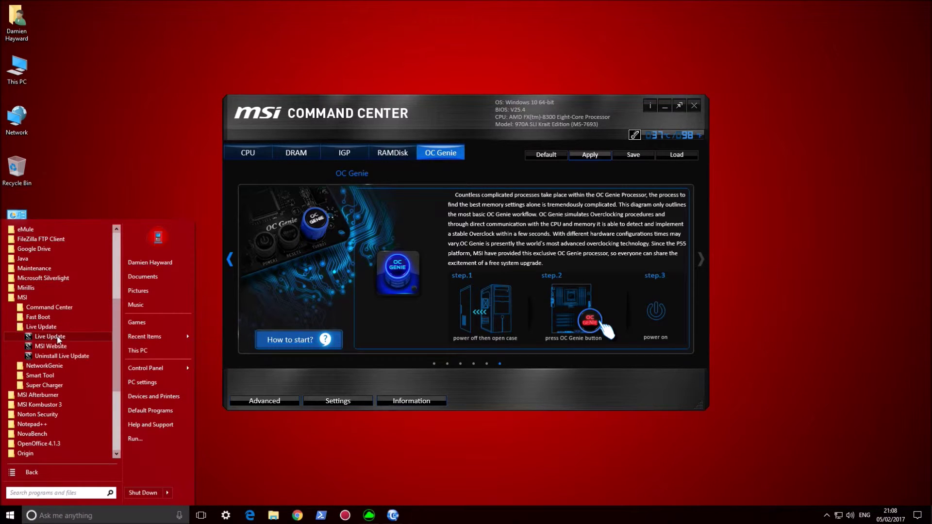
pyautogui.click(57, 339)
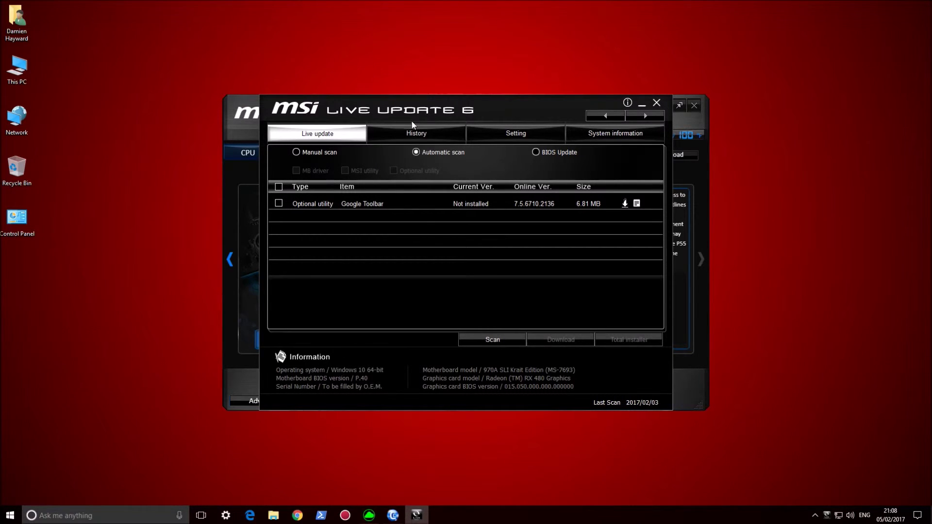
pyautogui.click(420, 133)
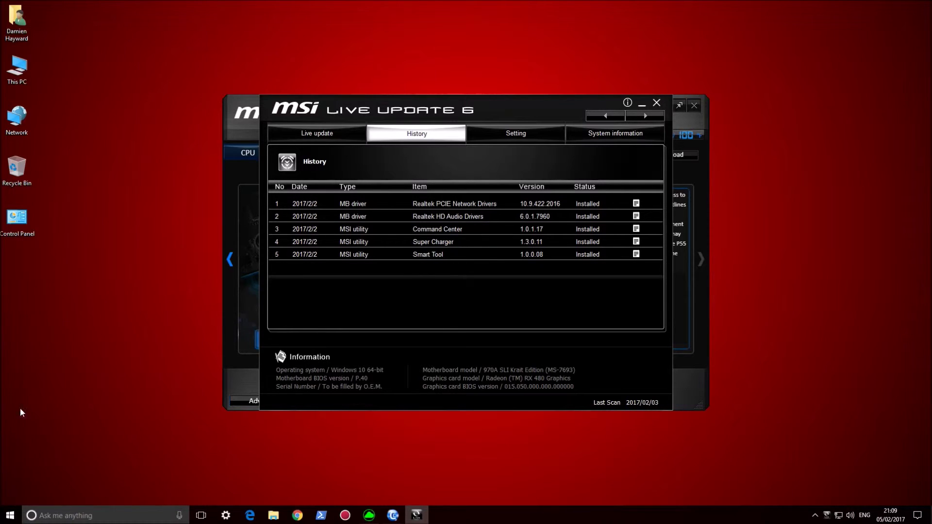
# Step: Try to launch NetworkGenie from the MSI programs, allowing it to make changes to the device
pyautogui.click(9, 515)
pyautogui.click(45, 478)
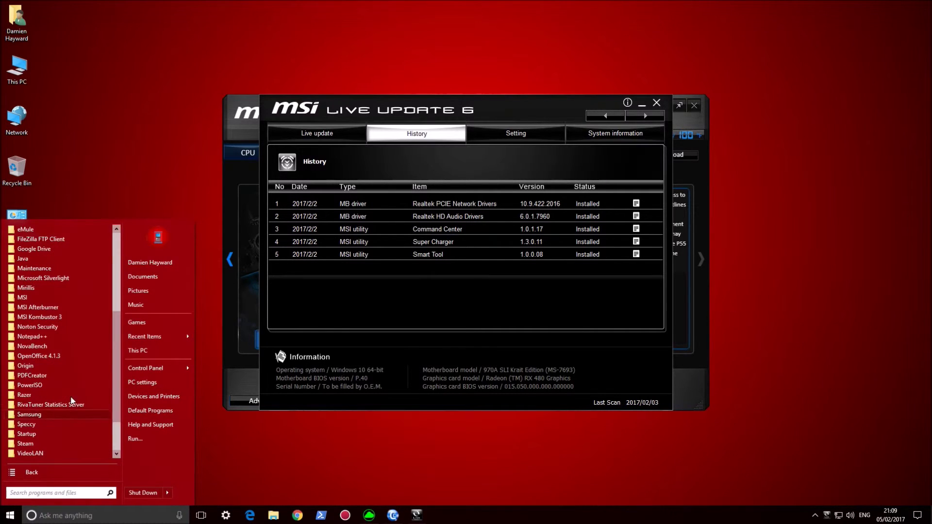
pyautogui.click(60, 297)
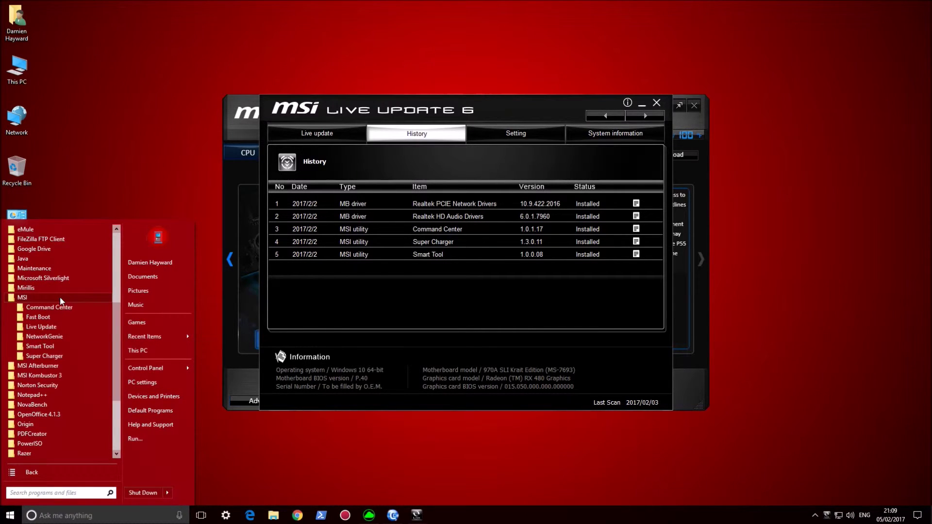
pyautogui.click(55, 339)
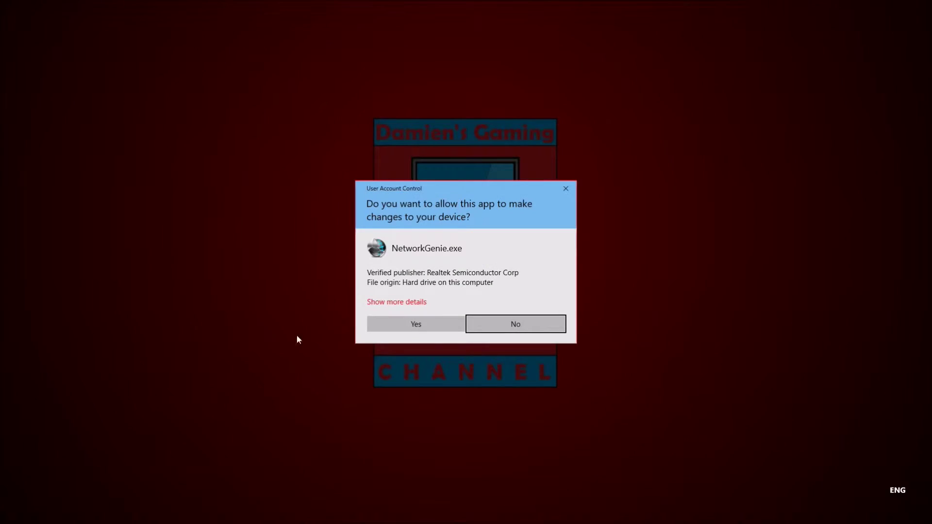
pyautogui.click(421, 327)
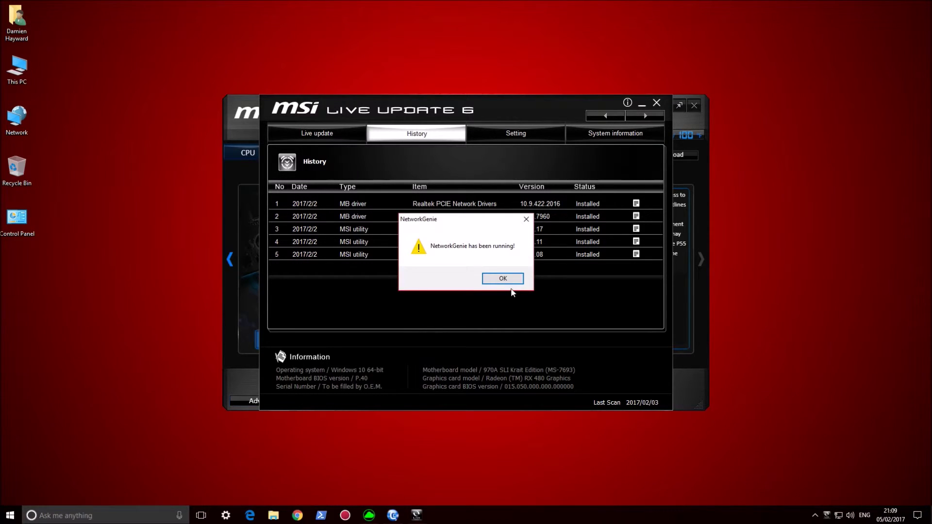
pyautogui.click(515, 281)
# Step: Bring up the Network Genie window from the background apps
pyautogui.click(815, 516)
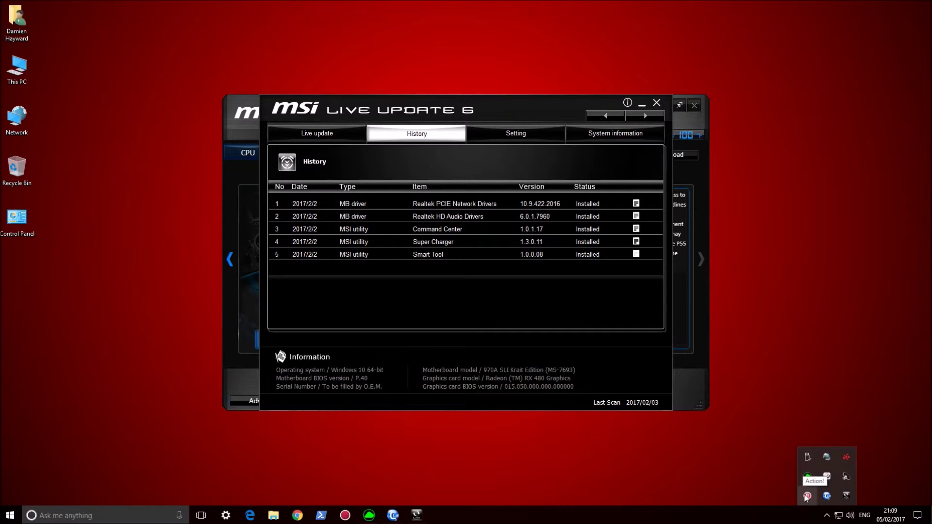
pyautogui.click(826, 459)
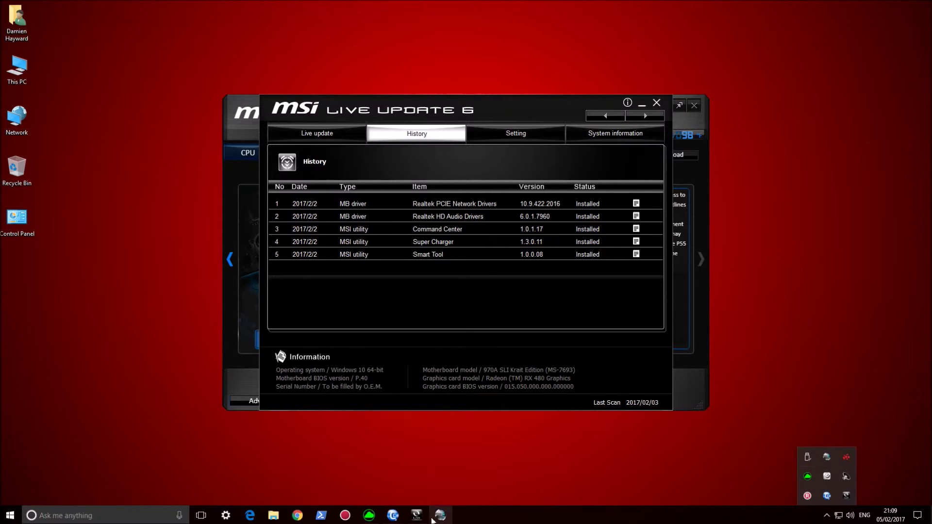
pyautogui.click(444, 516)
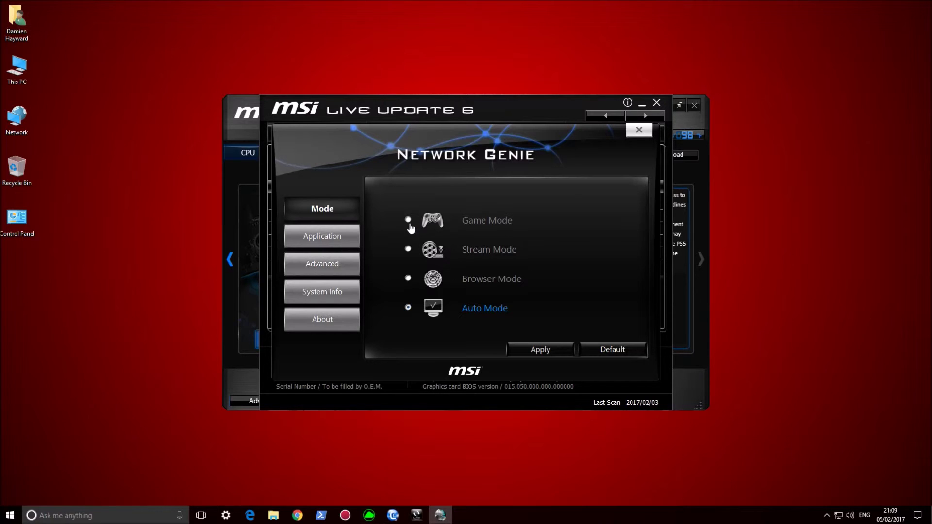
# Step: Examine Network Genie's application list with its priority, blocking, download and upload options
pyautogui.click(322, 240)
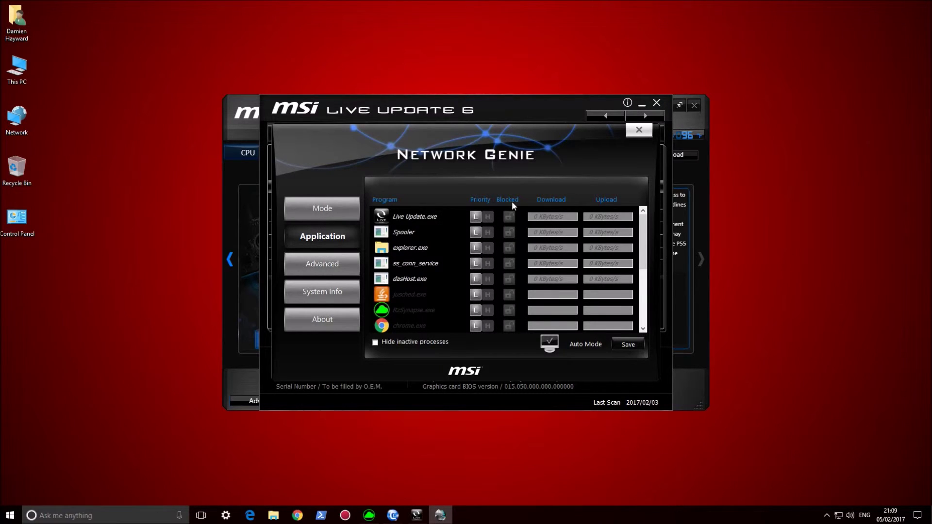
pyautogui.moveTo(645, 238); pyautogui.dragTo(645, 274)
pyautogui.moveTo(643, 287); pyautogui.dragTo(642, 237)
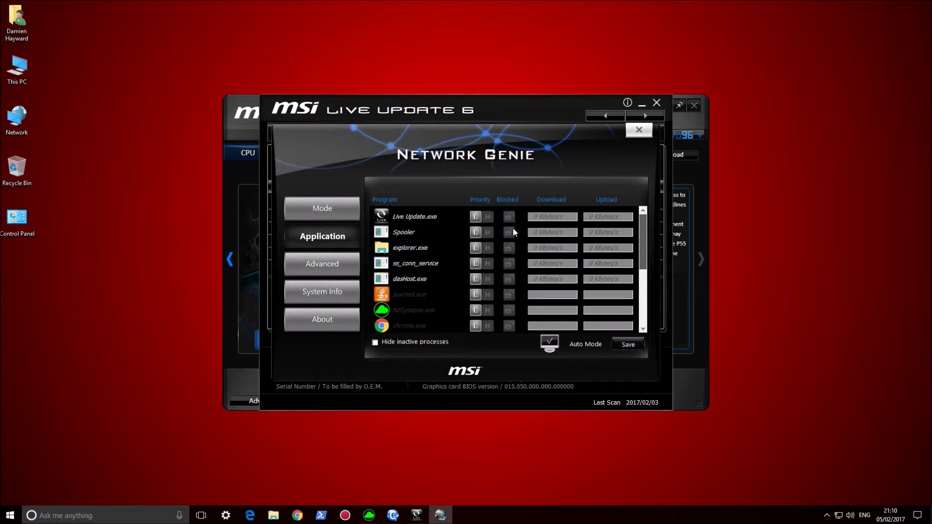
pyautogui.scroll(-1, 563, 255)
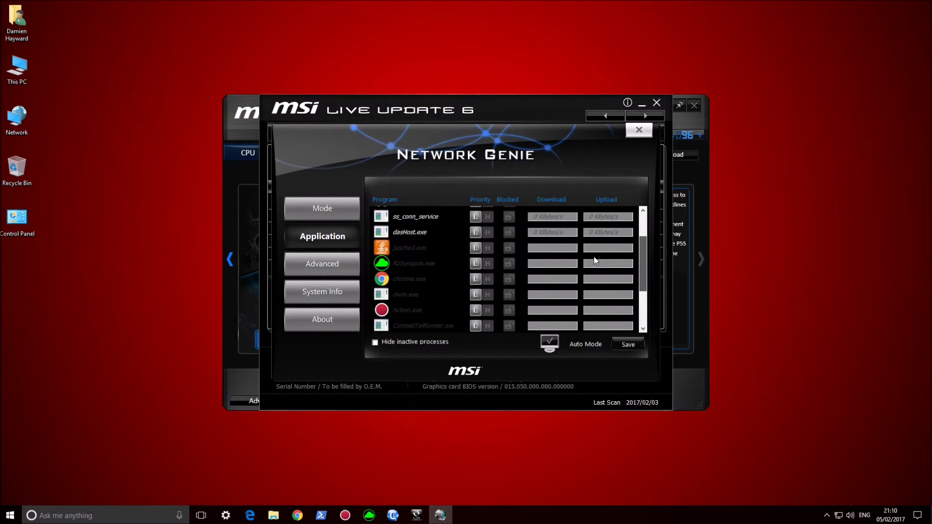
pyautogui.scroll(1, 569, 260)
# Step: Review Network Genie's advanced settings, system information and version details, and close its window
pyautogui.click(319, 264)
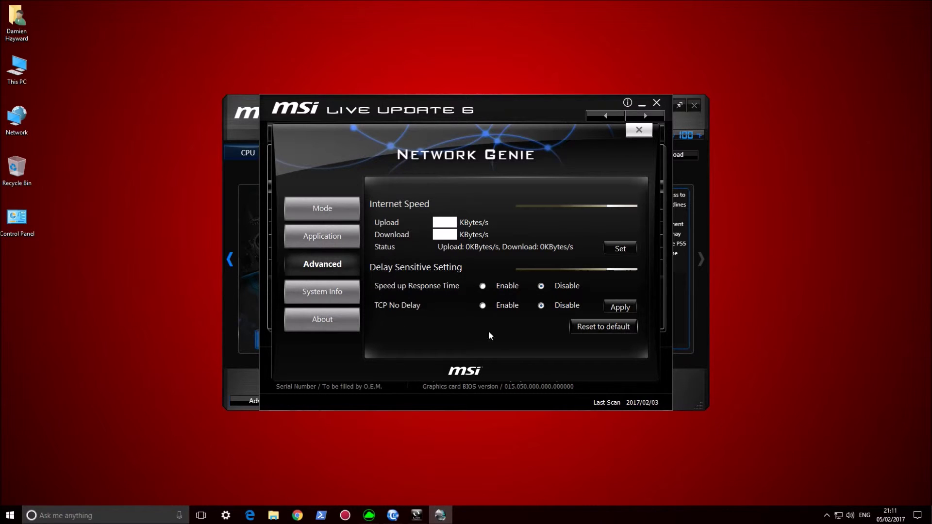
pyautogui.click(312, 294)
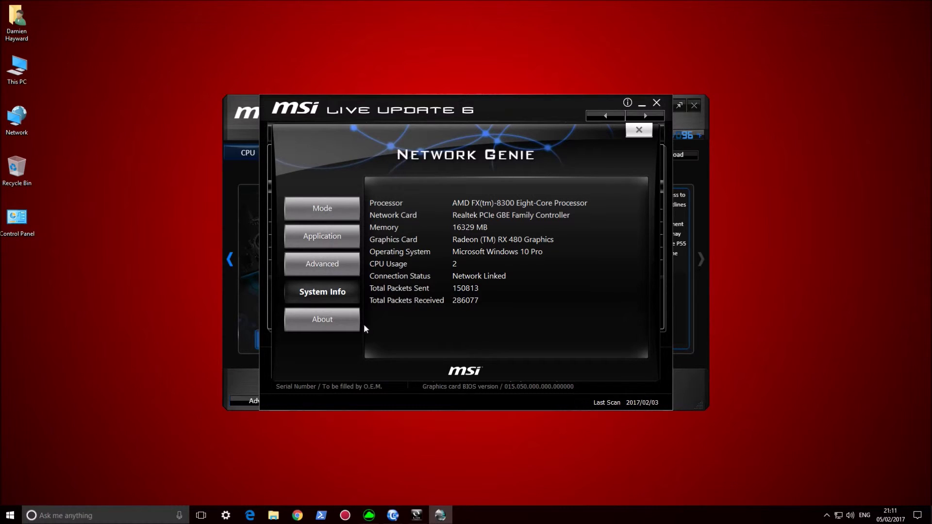
pyautogui.click(350, 325)
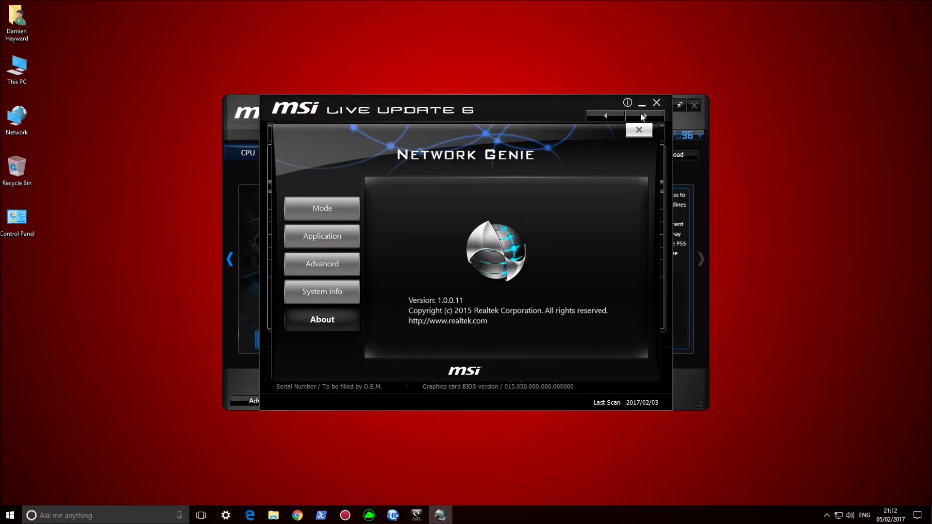
pyautogui.click(634, 131)
# Step: Launch Smart Tool from the MSI programs and allow it to make changes to the device
pyautogui.click(4, 509)
pyautogui.click(4, 509)
pyautogui.click(4, 509)
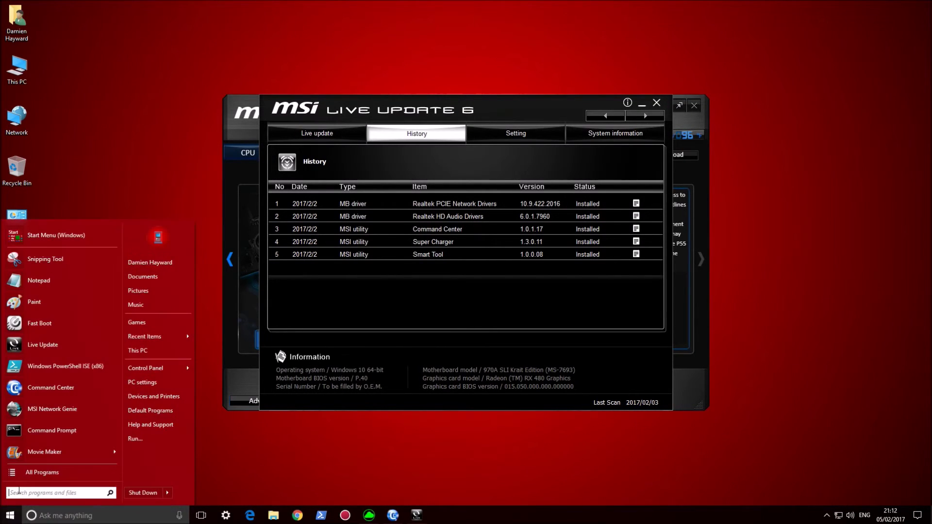
pyautogui.click(42, 472)
pyautogui.click(37, 298)
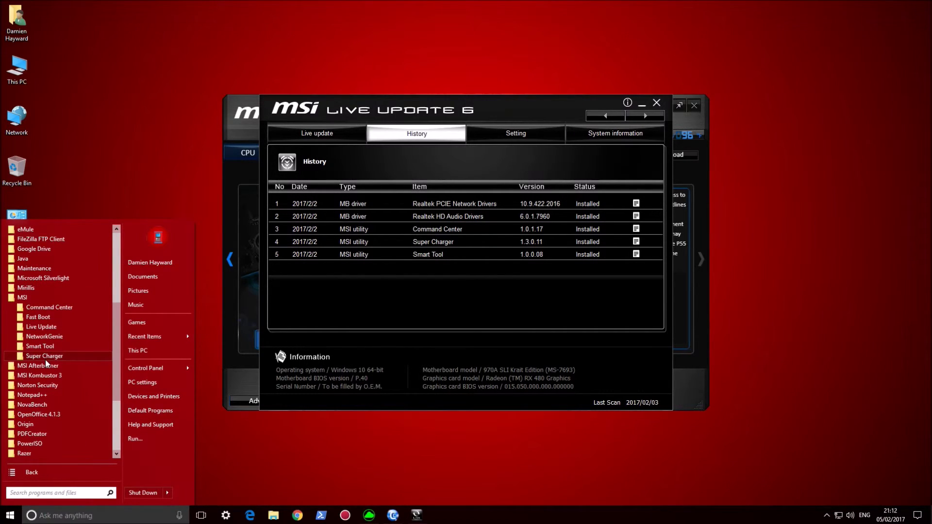
pyautogui.moveTo(42, 348); pyautogui.dragTo(59, 367)
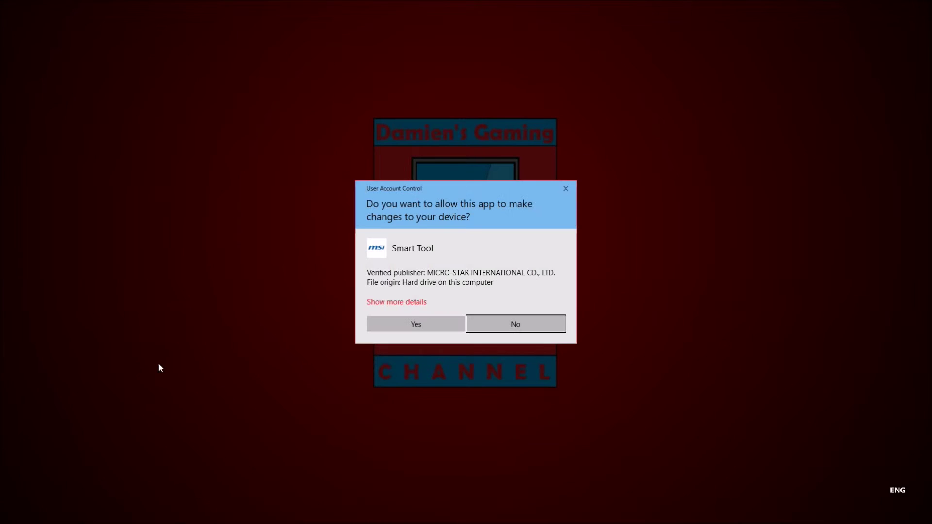
pyautogui.click(478, 320)
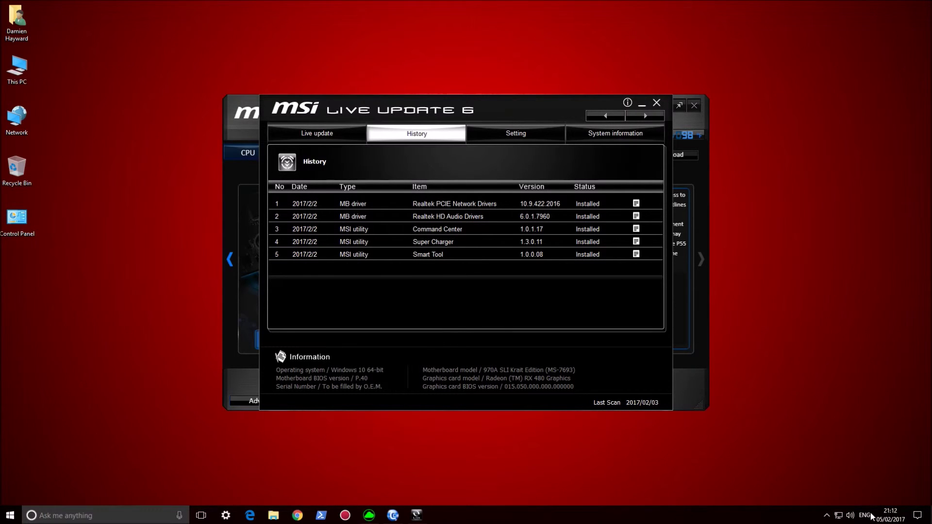
# Step: Set the headset earphone volume to 29
pyautogui.click(850, 516)
pyautogui.moveTo(838, 492); pyautogui.dragTo(824, 492)
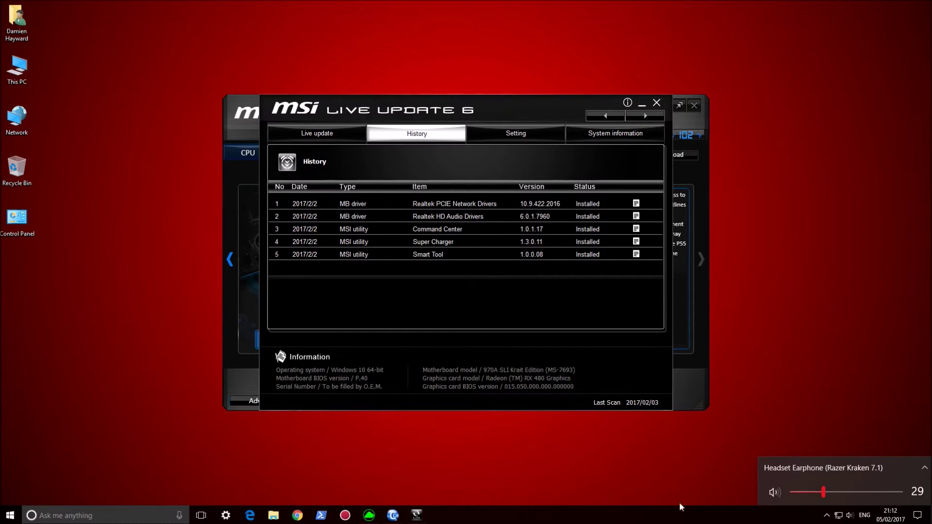
# Step: Check the background apps, dismiss the MSI Smart Tool notice, and close the Smart Tool window
pyautogui.click(827, 516)
pyautogui.click(826, 477)
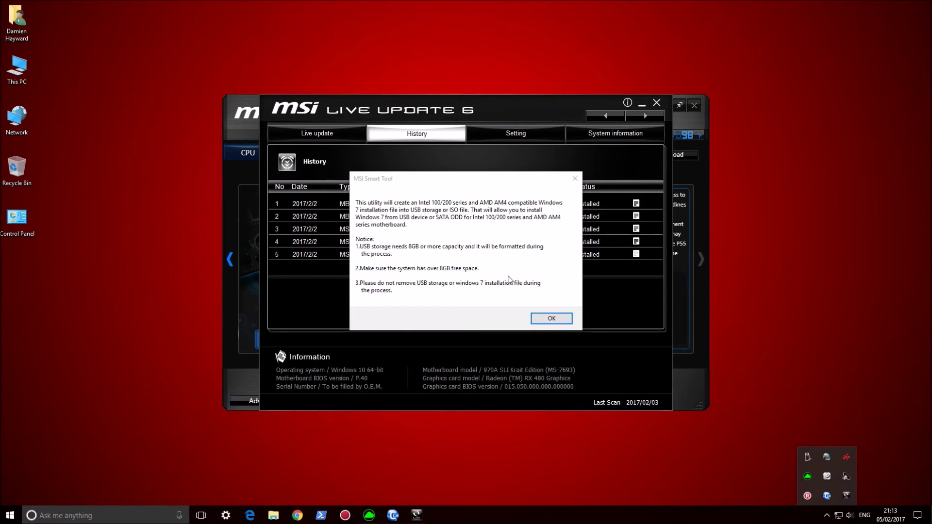
pyautogui.click(552, 319)
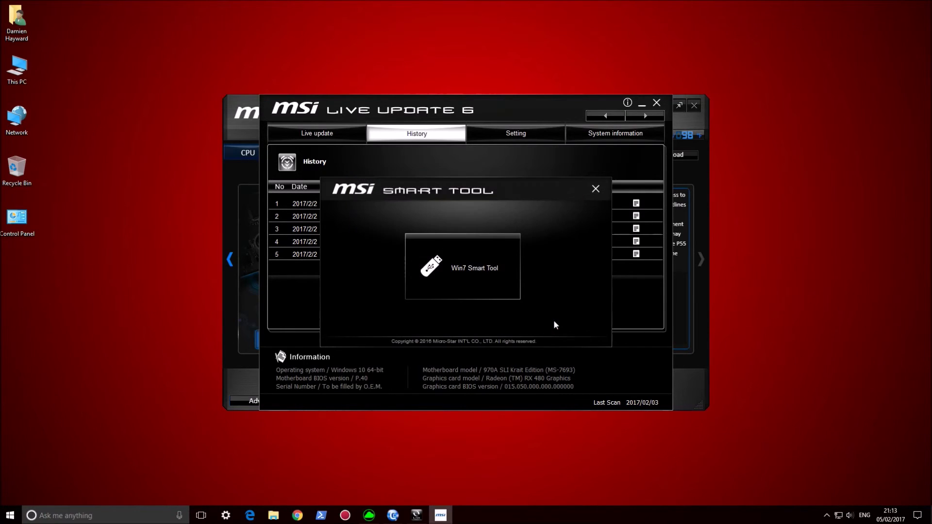
pyautogui.click(595, 189)
# Step: Try to launch Super Charger from the MSI programs and look for it among the background apps
pyautogui.click(10, 515)
pyautogui.click(42, 472)
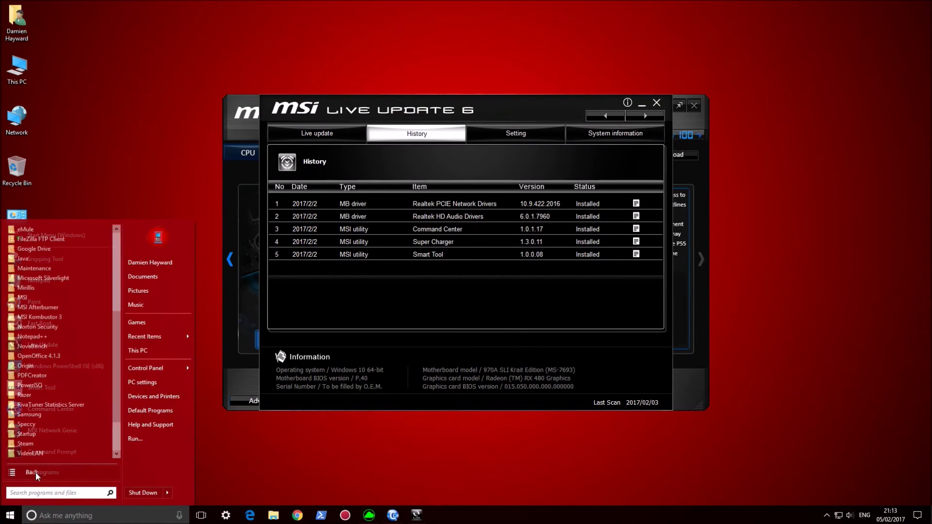
pyautogui.click(28, 297)
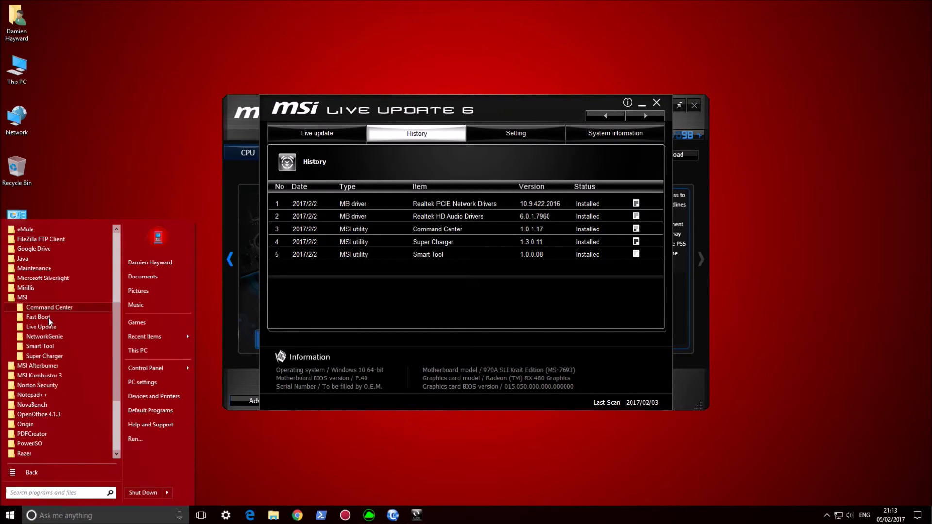
pyautogui.click(41, 358)
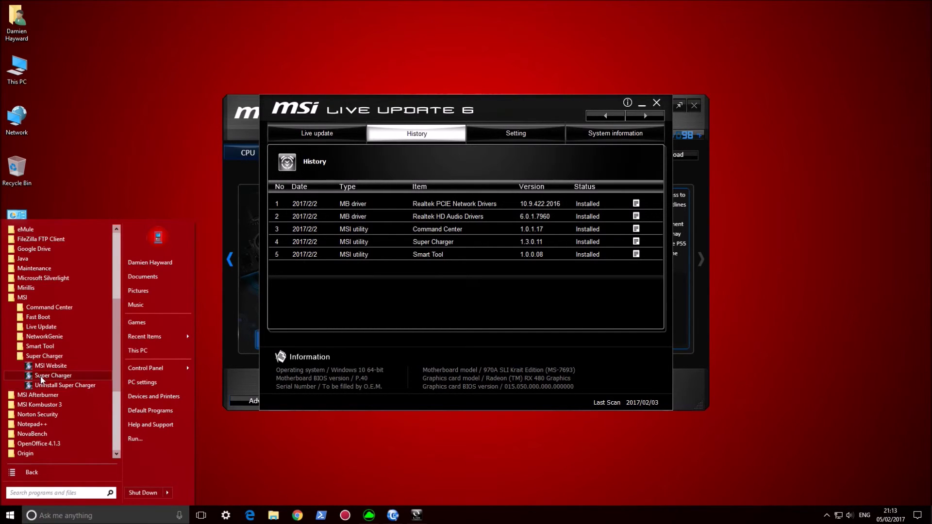
pyautogui.click(41, 376)
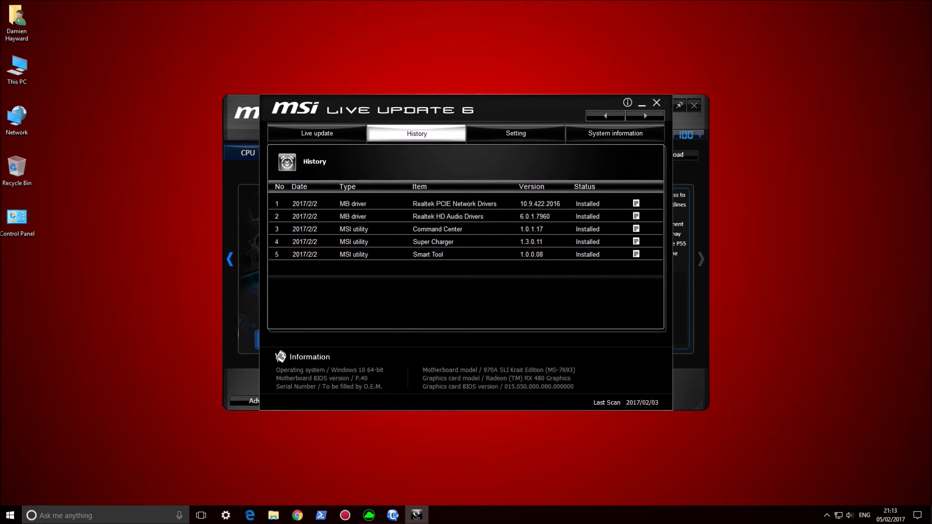
pyautogui.click(827, 516)
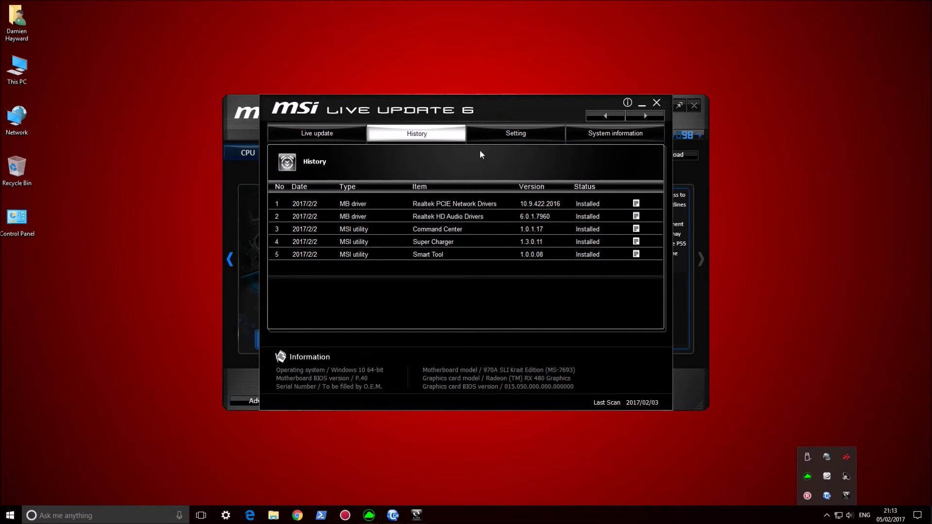
# Step: Minimize Live Update and try to launch Super Charger again from the MSI programs, checking the background apps for it
pyautogui.click(642, 107)
pyautogui.click(642, 106)
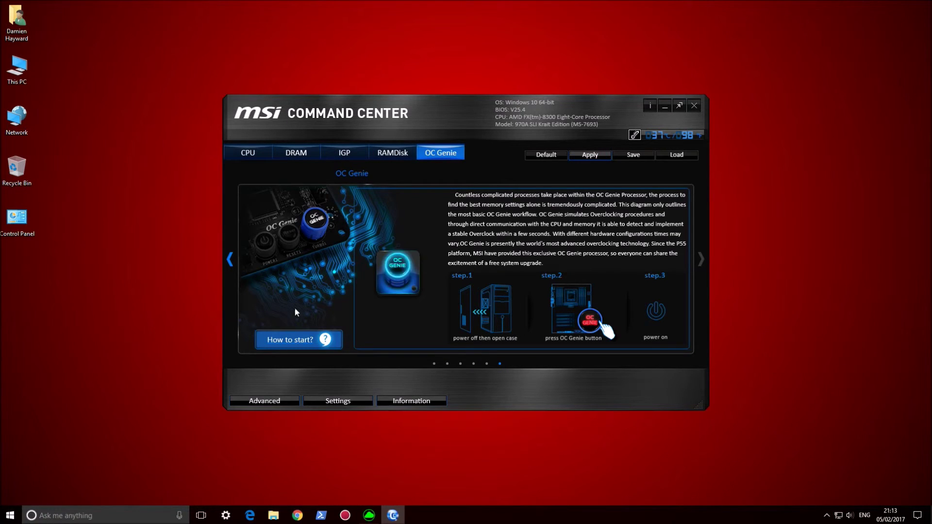
pyautogui.click(6, 518)
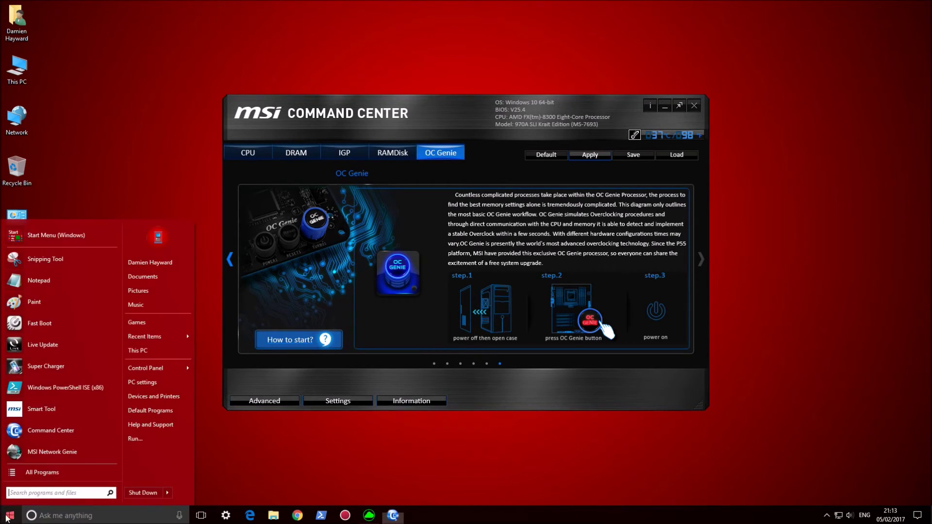
pyautogui.click(37, 474)
pyautogui.click(46, 296)
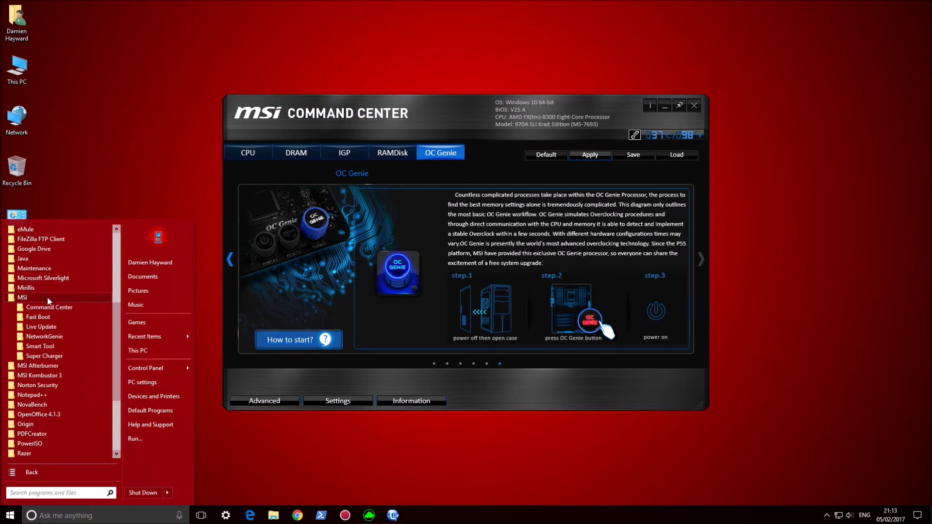
pyautogui.click(50, 356)
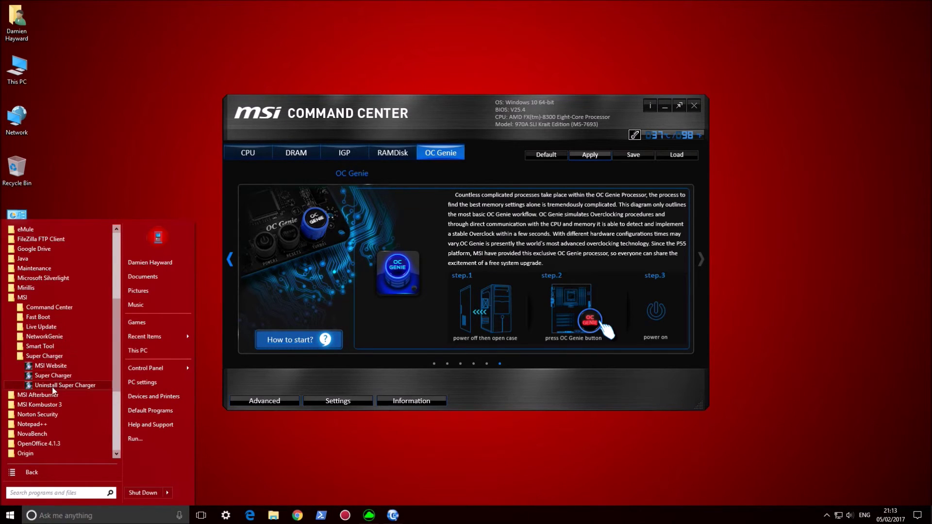
pyautogui.click(55, 380)
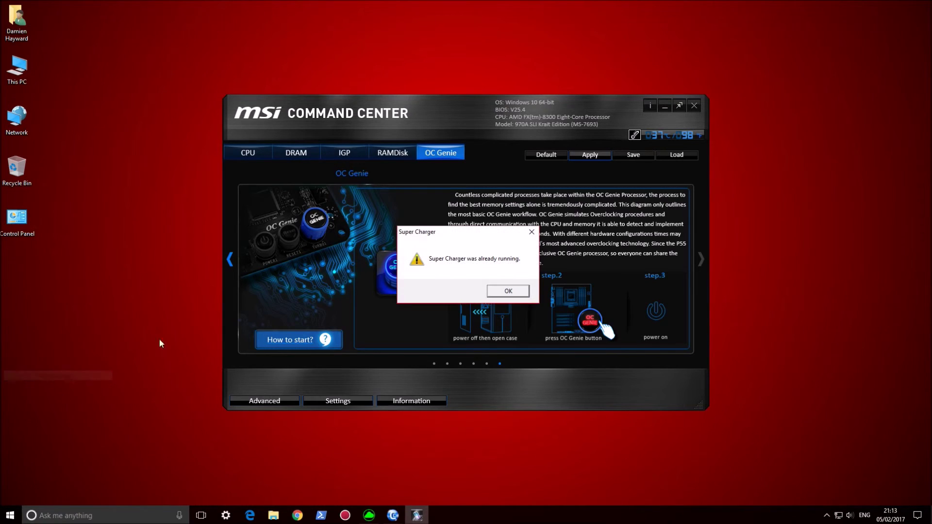
pyautogui.click(515, 290)
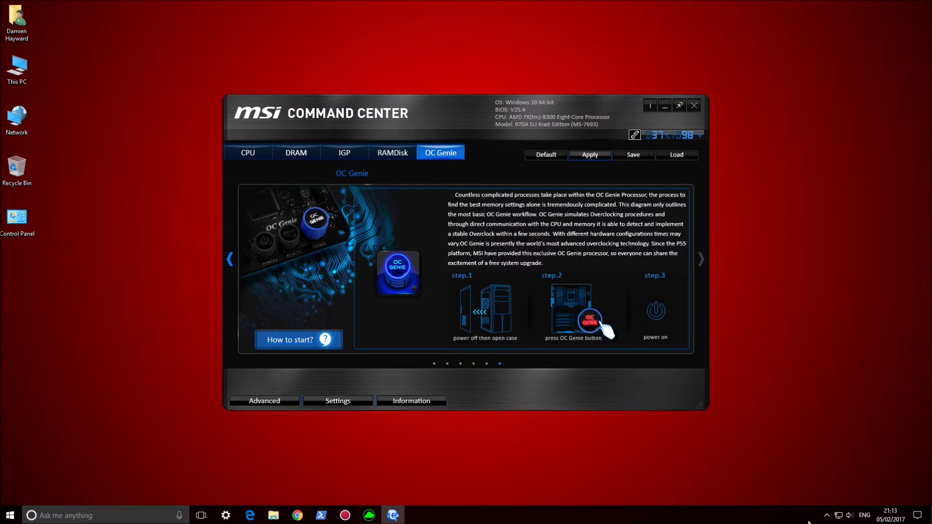
pyautogui.click(827, 515)
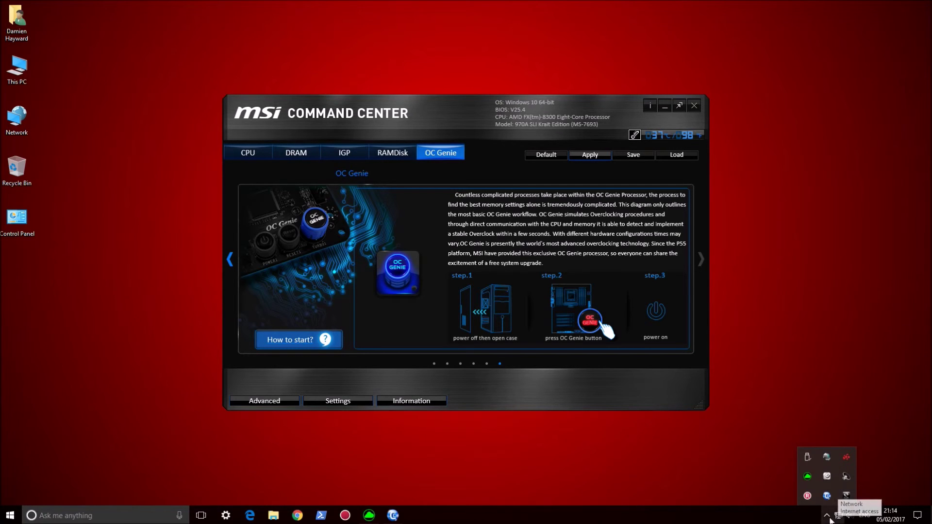
# Step: Minimize Command Center and try to launch Super Charger from the recently used programs
pyautogui.click(665, 106)
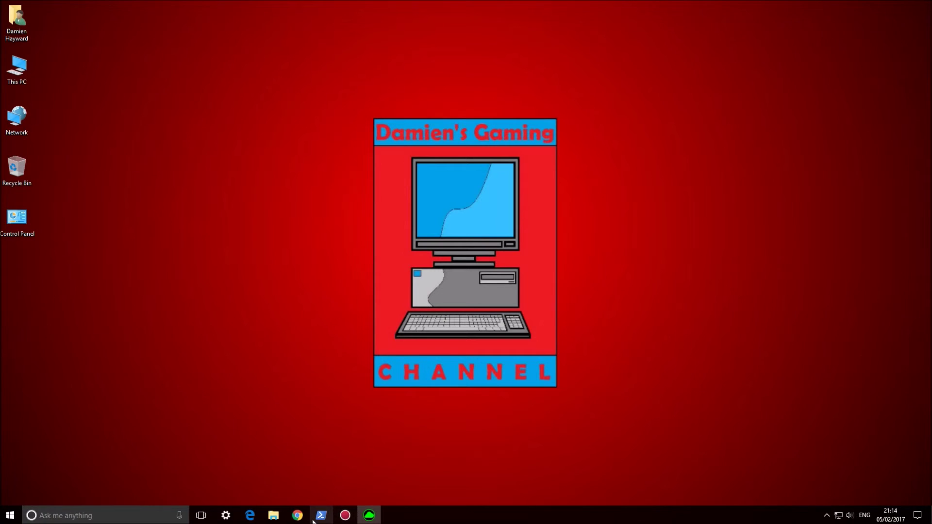
pyautogui.click(10, 515)
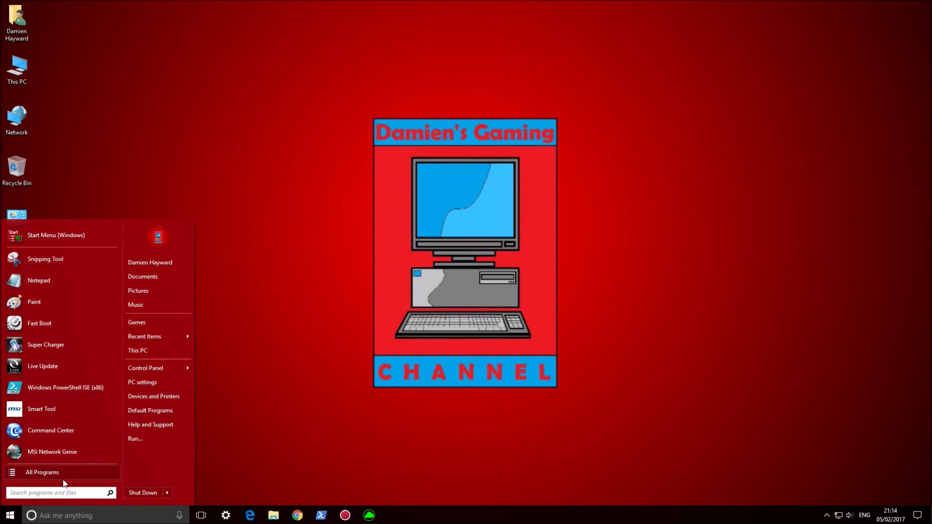
pyautogui.click(21, 345)
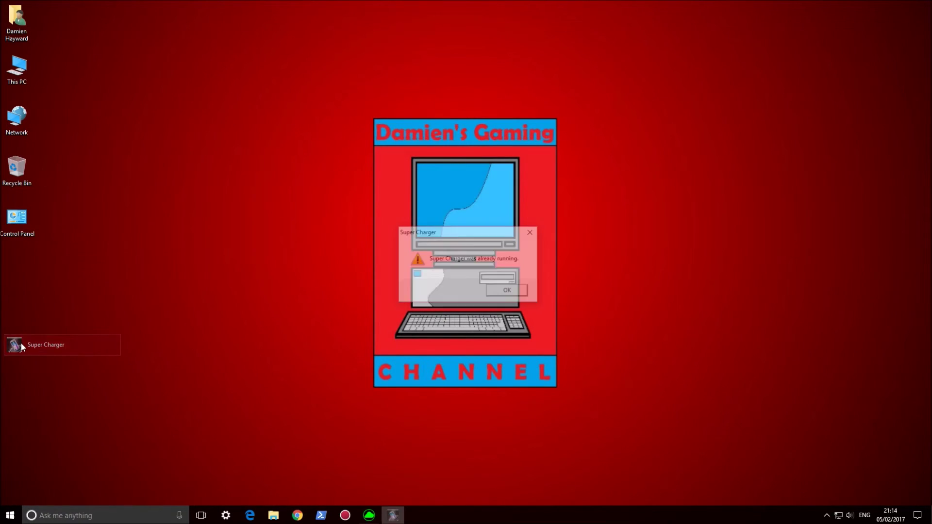
pyautogui.click(500, 292)
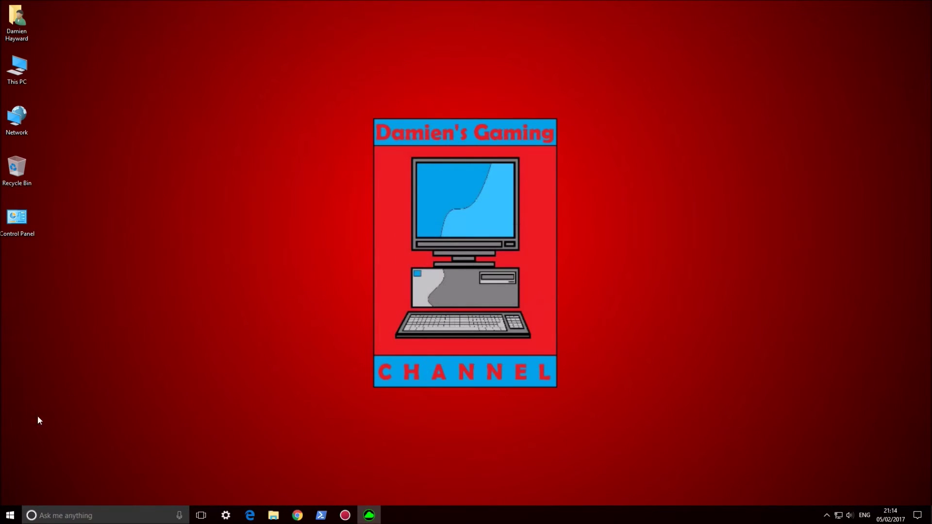
# Step: Launch MSI Afterburner from its program folder and allow it to make changes to the device
pyautogui.click(9, 515)
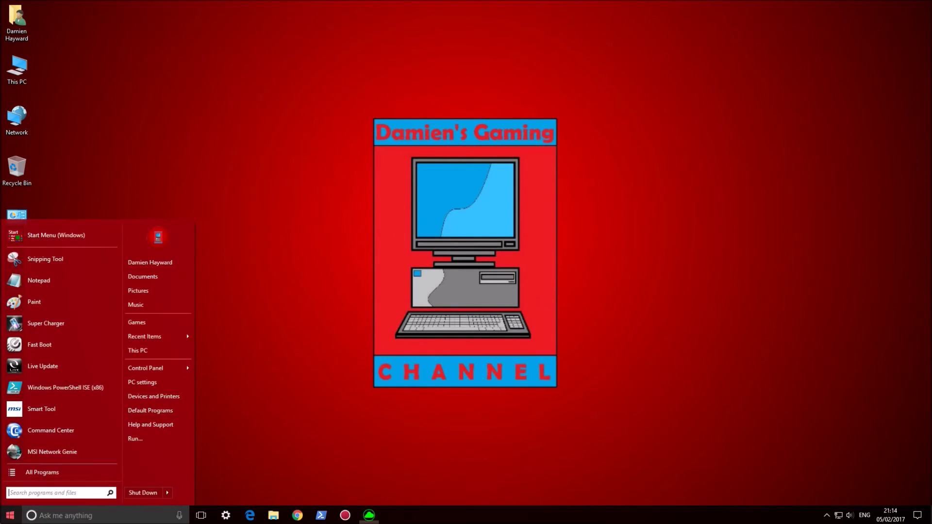
pyautogui.click(41, 471)
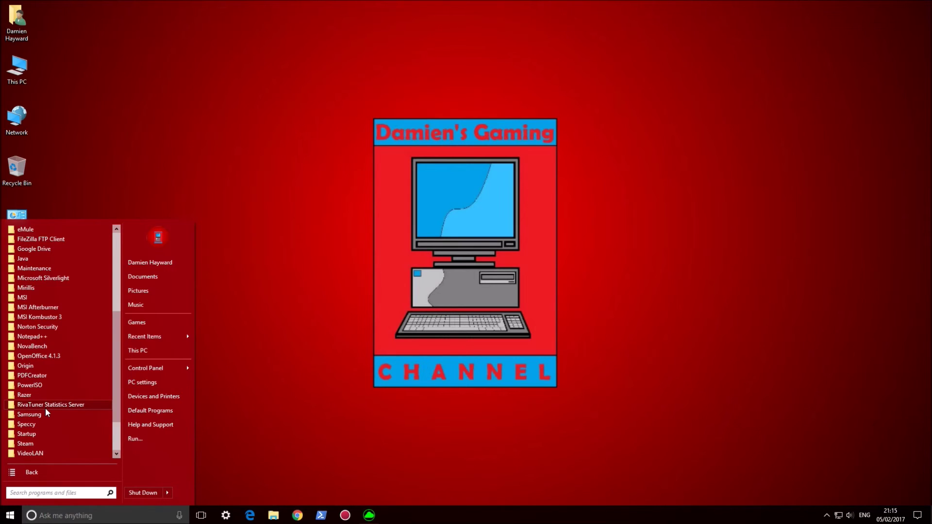
pyautogui.click(40, 316)
pyautogui.click(43, 309)
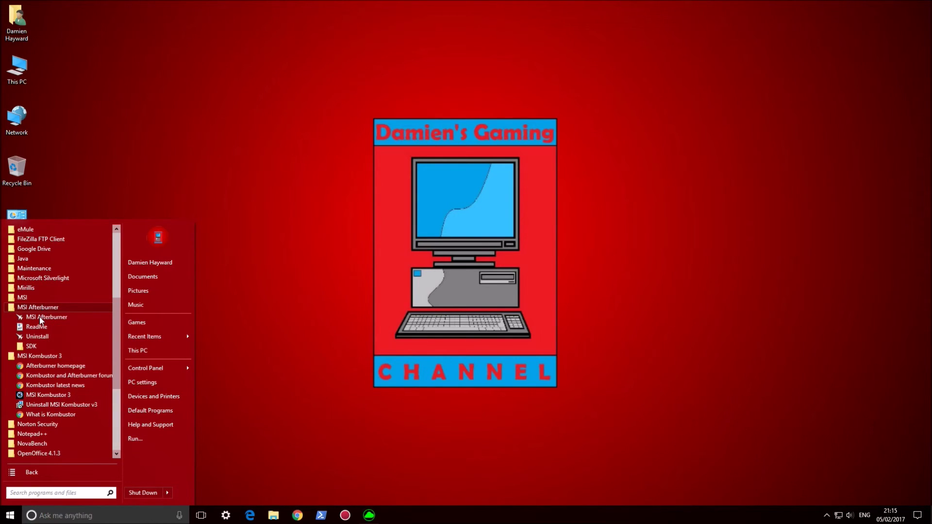
pyautogui.click(40, 317)
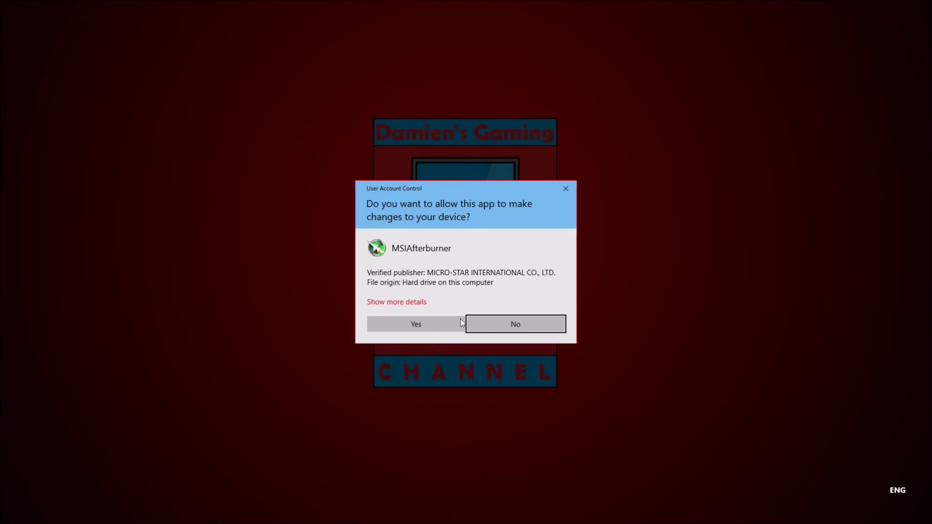
pyautogui.click(431, 324)
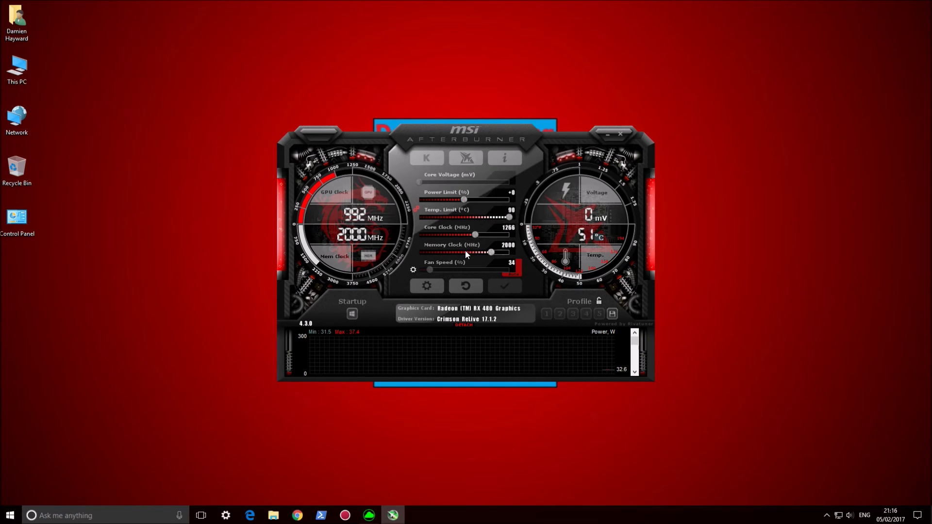
# Step: Run the Kombustor FurMark stress test from MSI Afterburner and close its window
pyautogui.moveTo(465, 251)
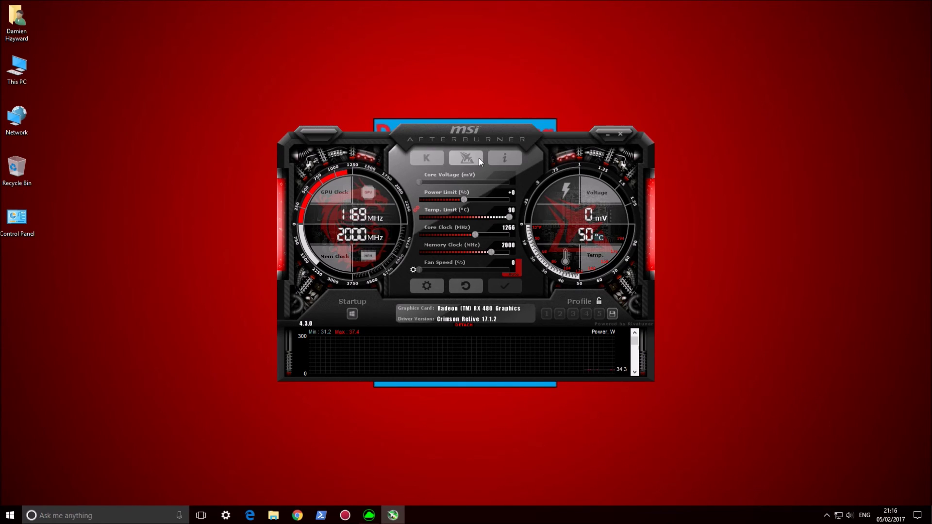
pyautogui.click(429, 159)
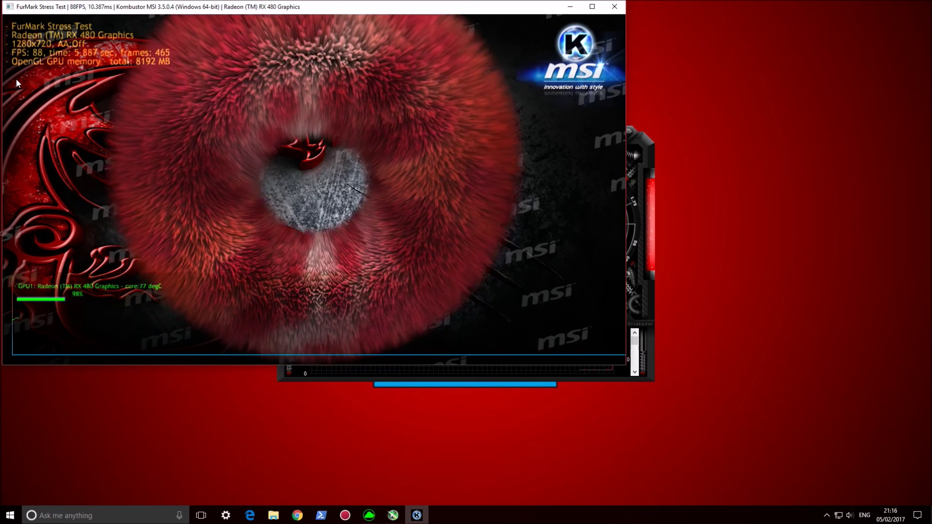
pyautogui.click(614, 7)
# Step: Open the MSI Afterburner web page from the utility and read through its overclocking, monitoring, voltage, fan profile and FPS counter features
pyautogui.click(470, 159)
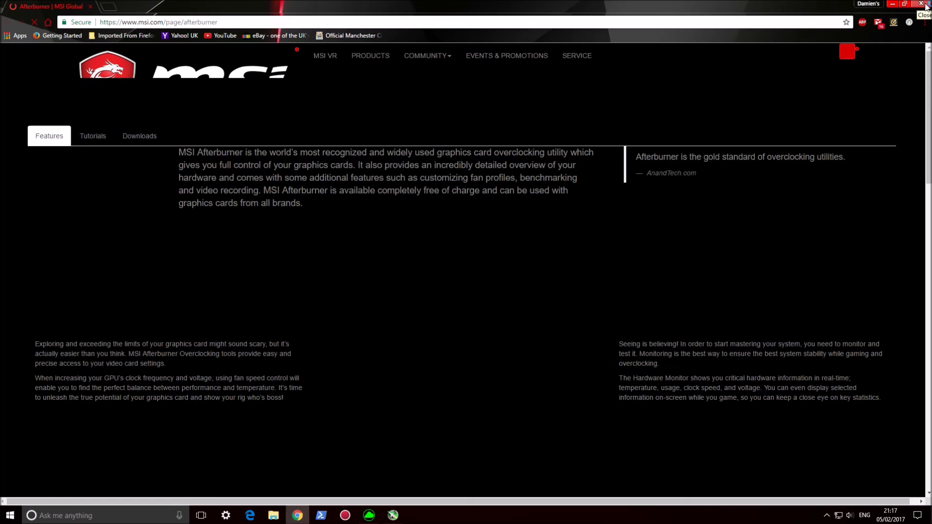
pyautogui.scroll(-5, 133, 102)
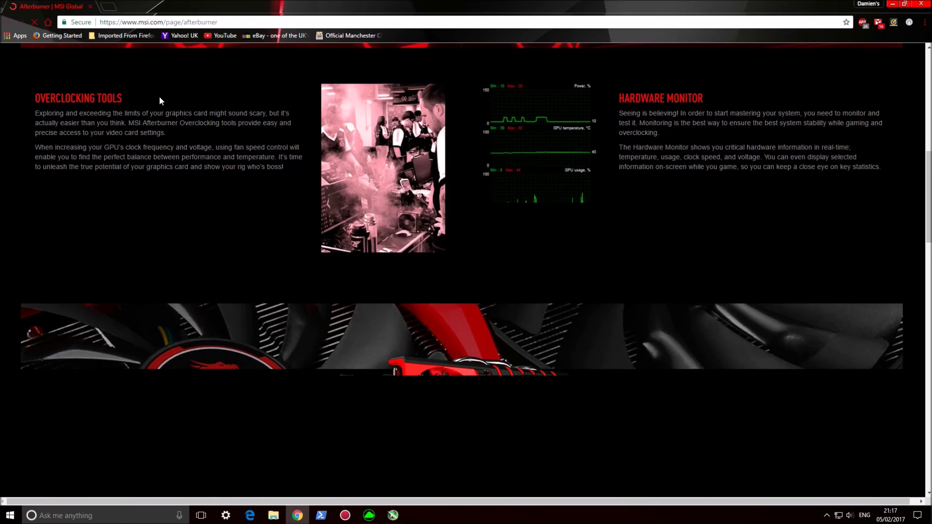
pyautogui.scroll(-1, 234, 108)
pyautogui.scroll(-1, 236, 115)
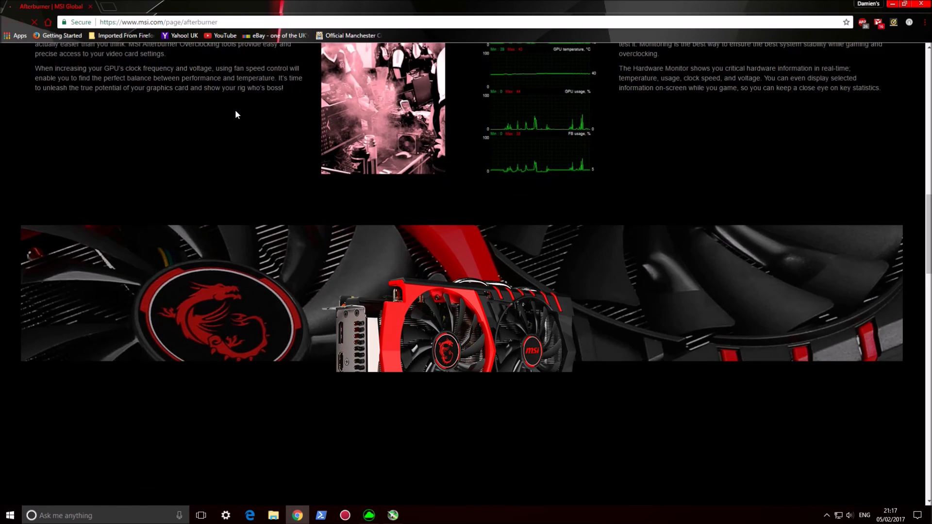
pyautogui.scroll(-1, 236, 115)
pyautogui.scroll(-5, 236, 115)
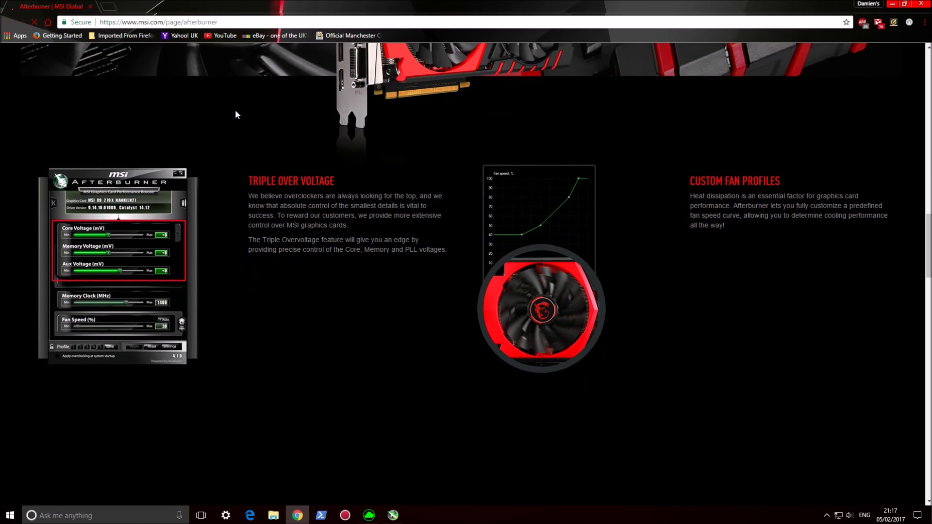
pyautogui.scroll(-1, 236, 115)
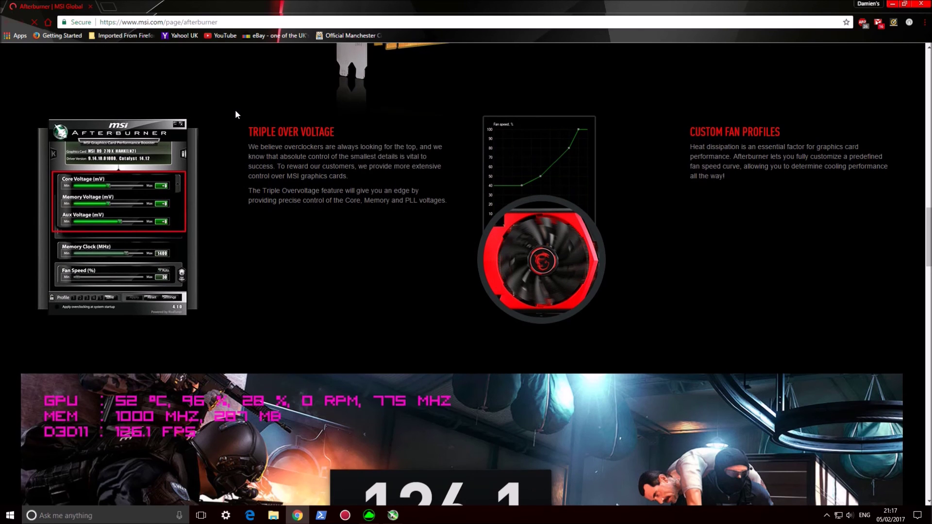
pyautogui.scroll(-4, 235, 112)
pyautogui.scroll(-4, 236, 116)
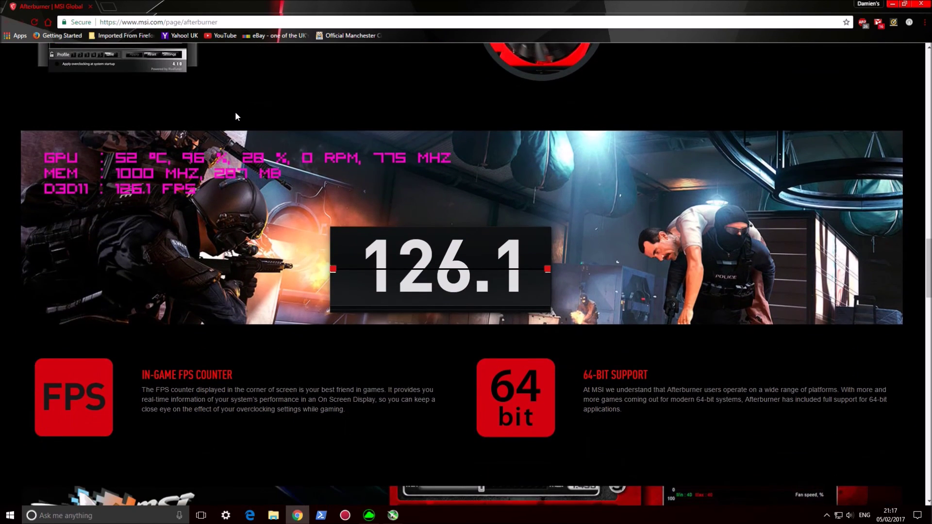
pyautogui.scroll(-1, 235, 114)
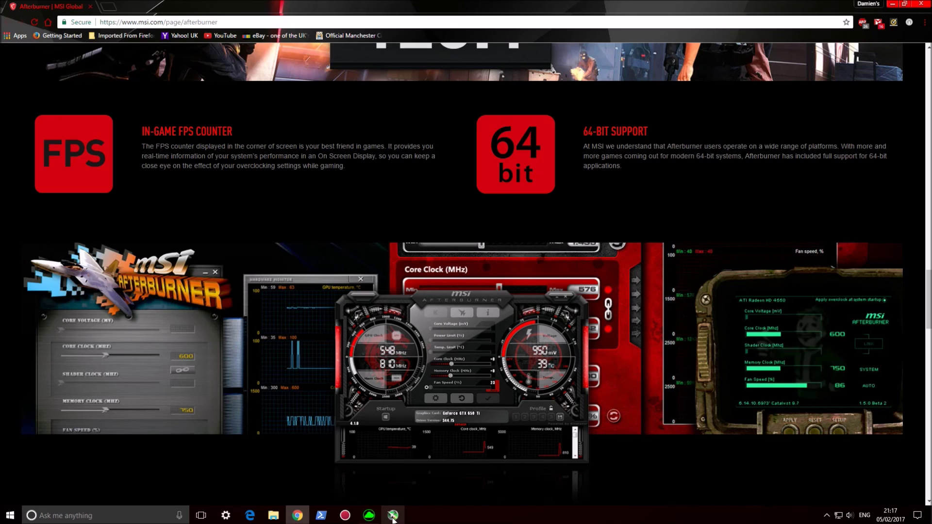
pyautogui.moveTo(393, 519)
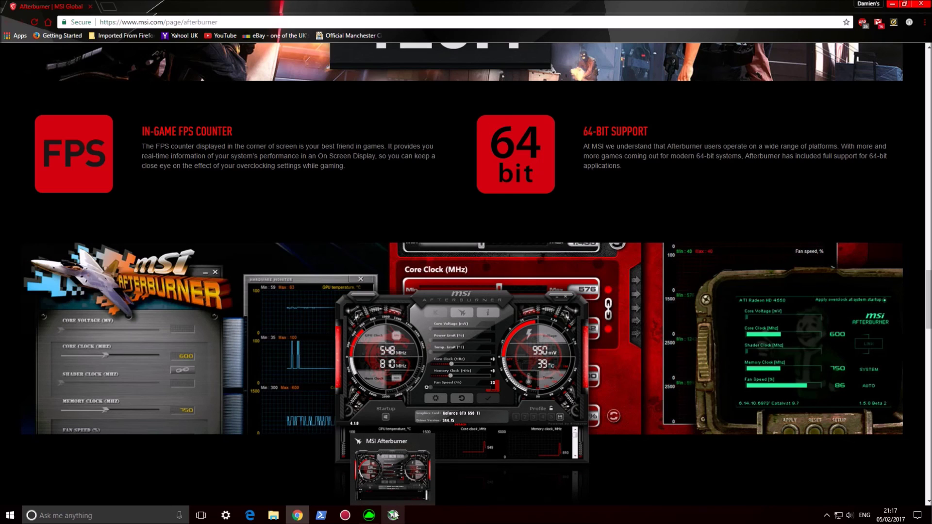